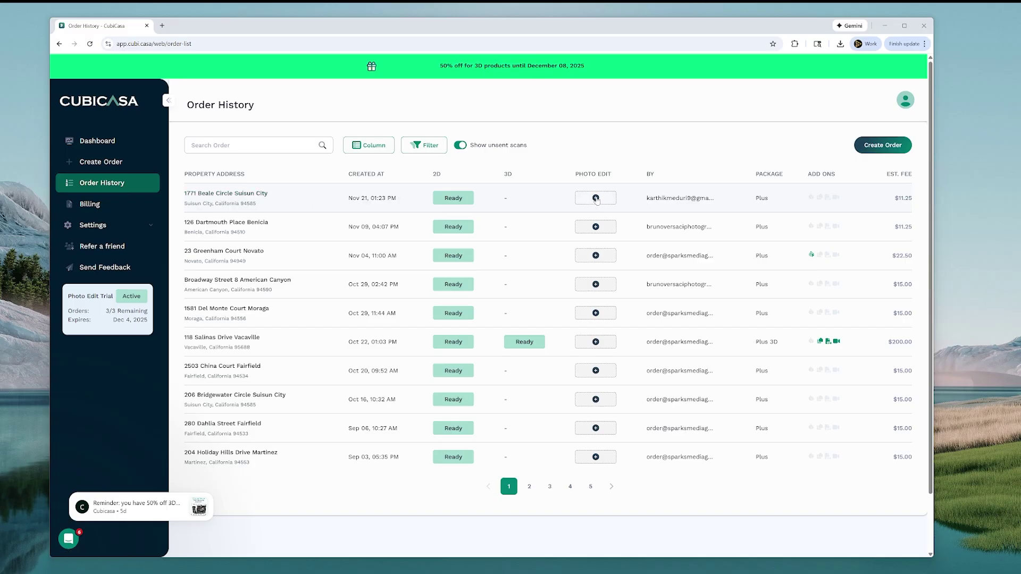
pyautogui.click(596, 198)
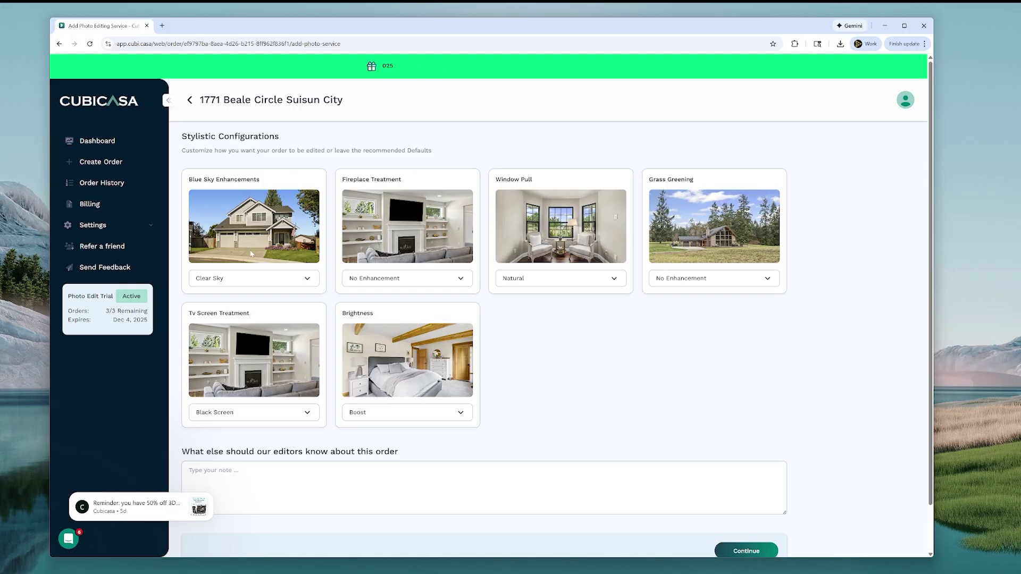
pyautogui.click(247, 286)
pyautogui.click(239, 322)
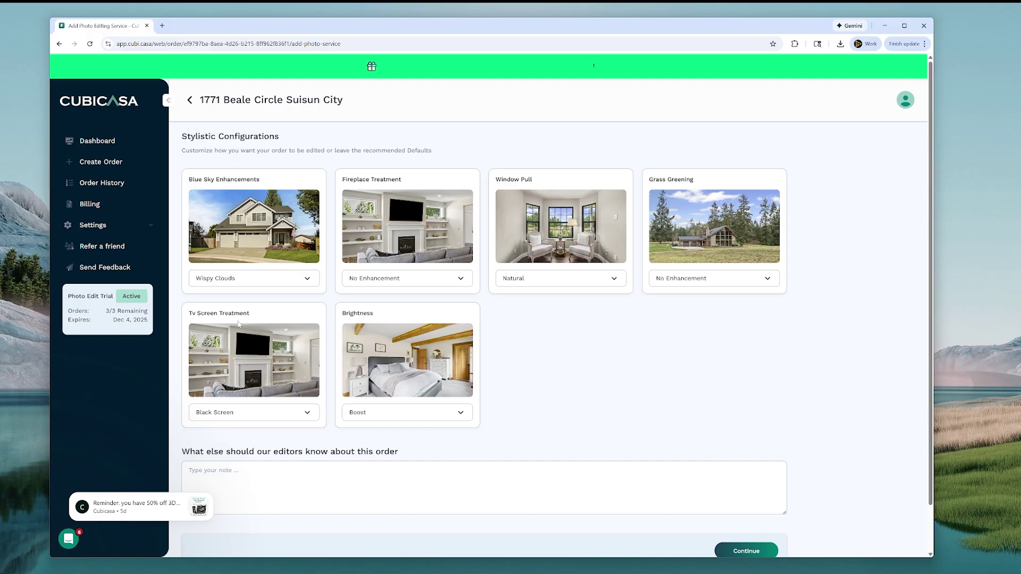
pyautogui.click(239, 284)
pyautogui.click(240, 343)
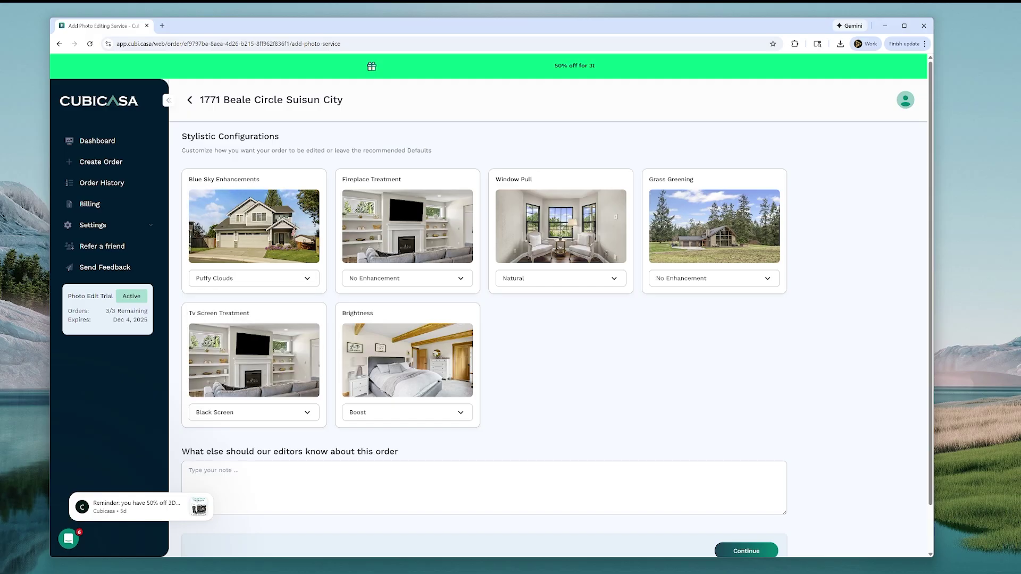
pyautogui.click(234, 279)
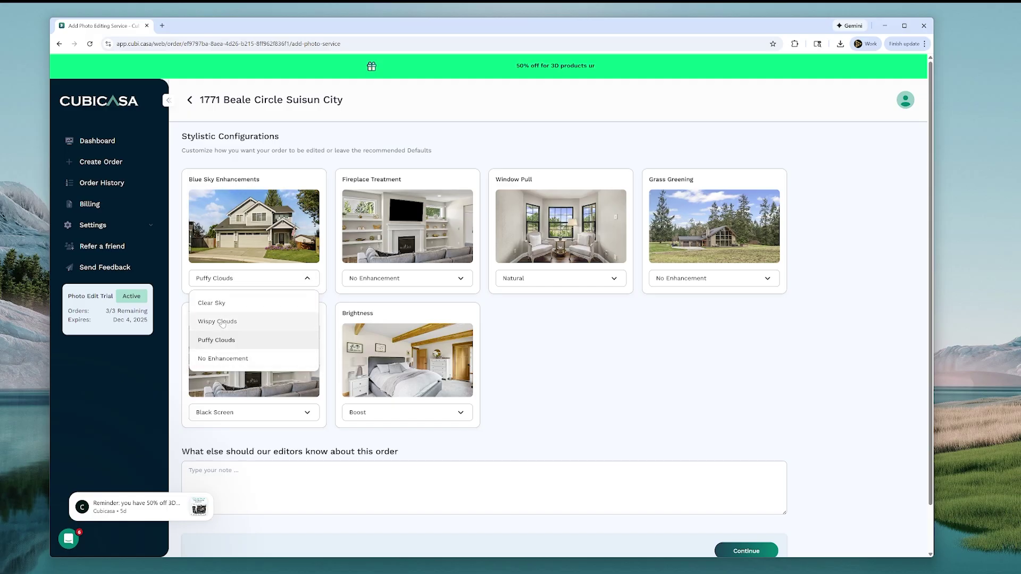
pyautogui.click(245, 322)
# Try the Ember and Add Fire fireplace treatments, then return fireplace to No Enhancement
pyautogui.click(374, 282)
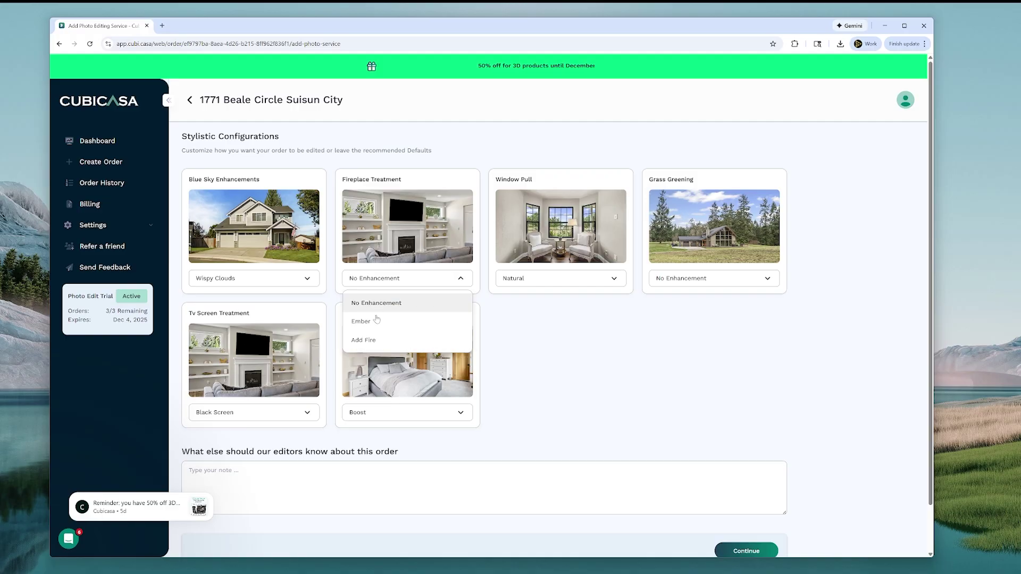
pyautogui.click(362, 322)
pyautogui.click(372, 278)
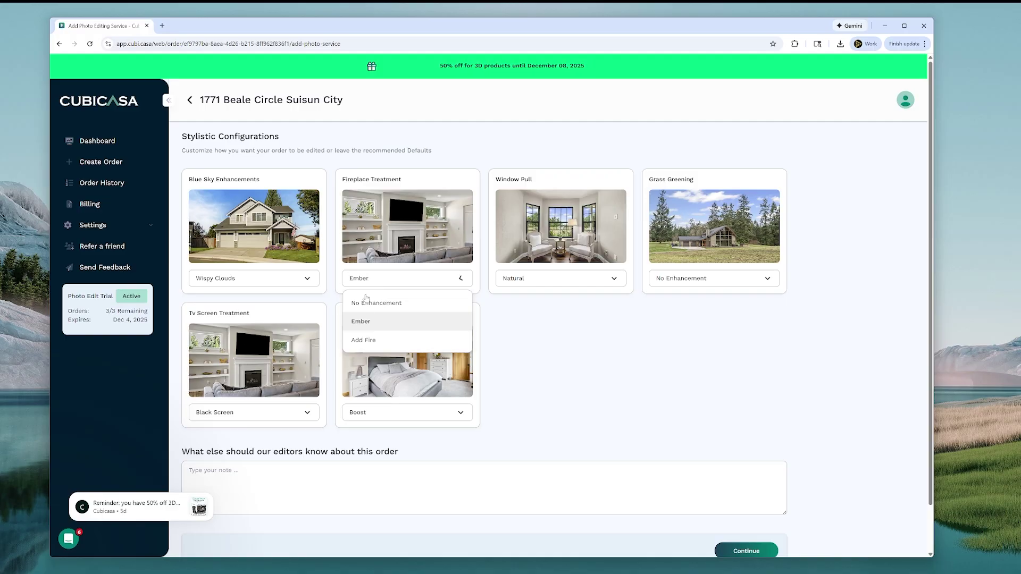
pyautogui.click(364, 340)
pyautogui.click(370, 279)
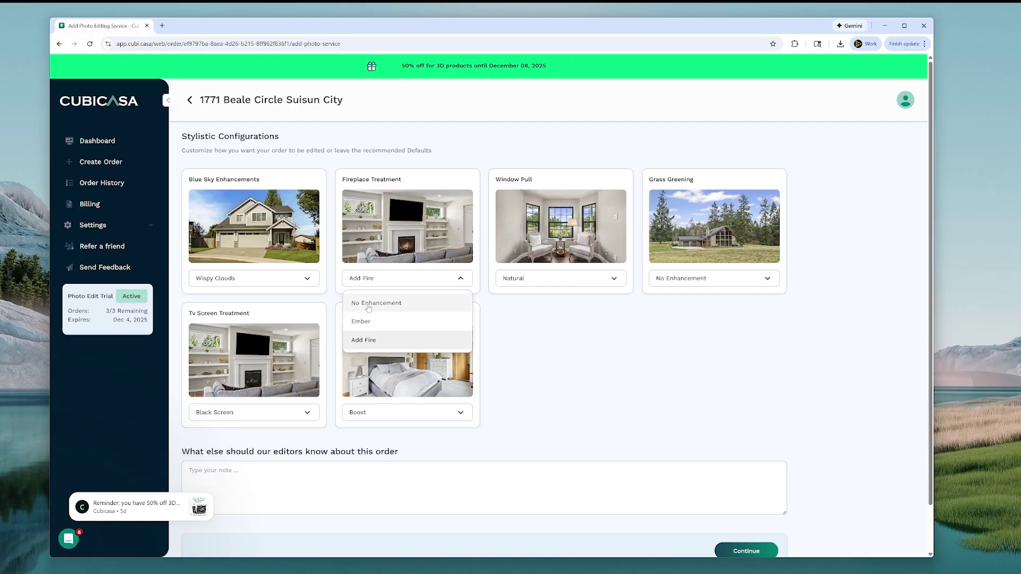
pyautogui.click(362, 304)
# Preview the Exposed window pull twice and leave Window Pull at Natural
pyautogui.click(550, 282)
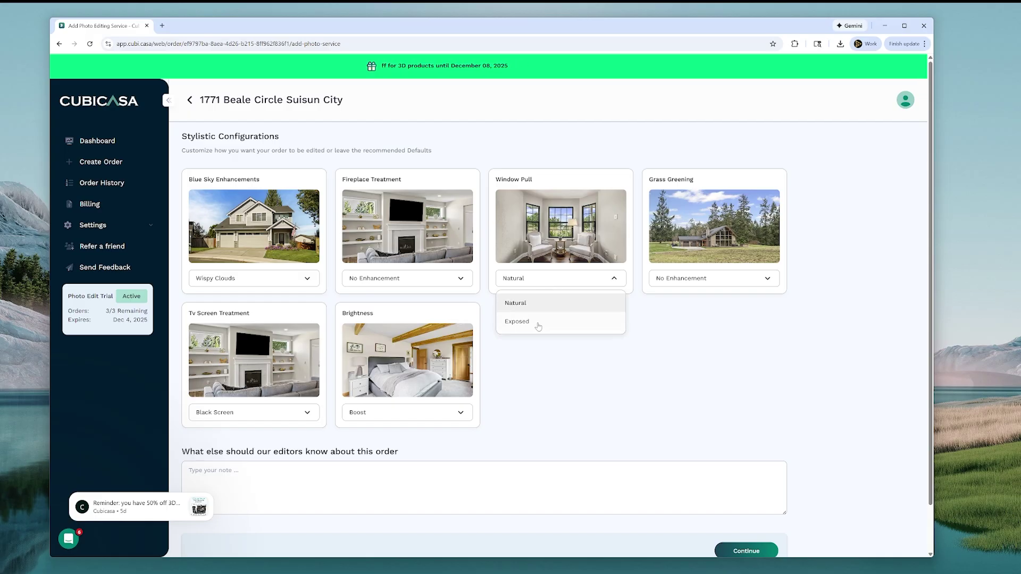
pyautogui.click(536, 321)
pyautogui.click(540, 282)
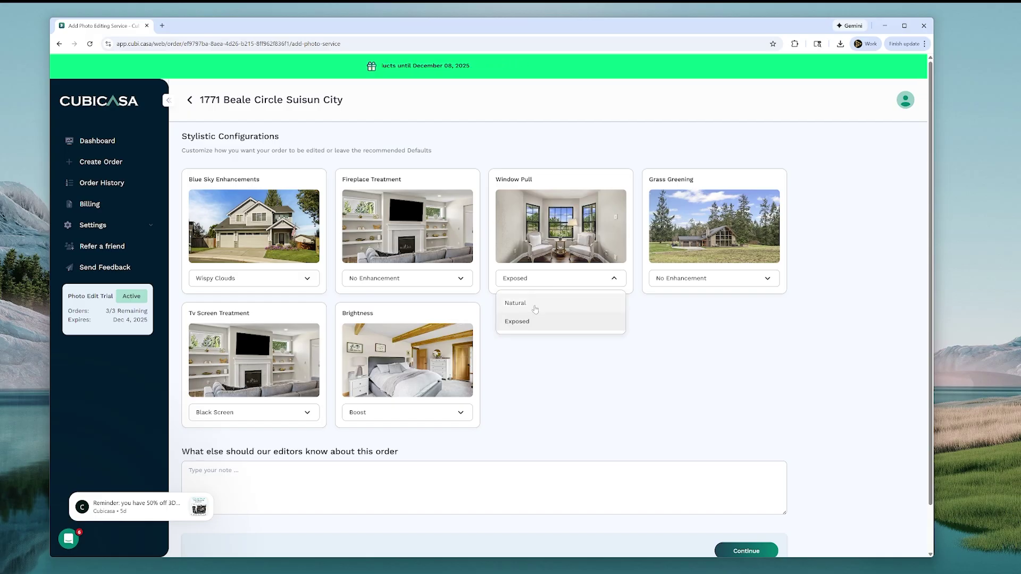
pyautogui.click(536, 304)
pyautogui.click(537, 279)
pyautogui.click(538, 319)
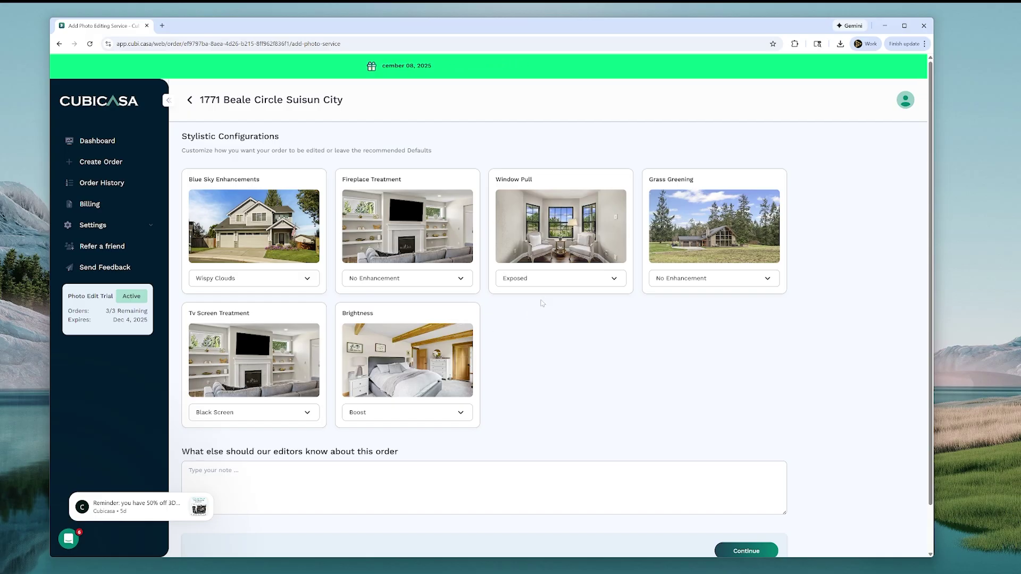
pyautogui.click(545, 281)
pyautogui.click(533, 303)
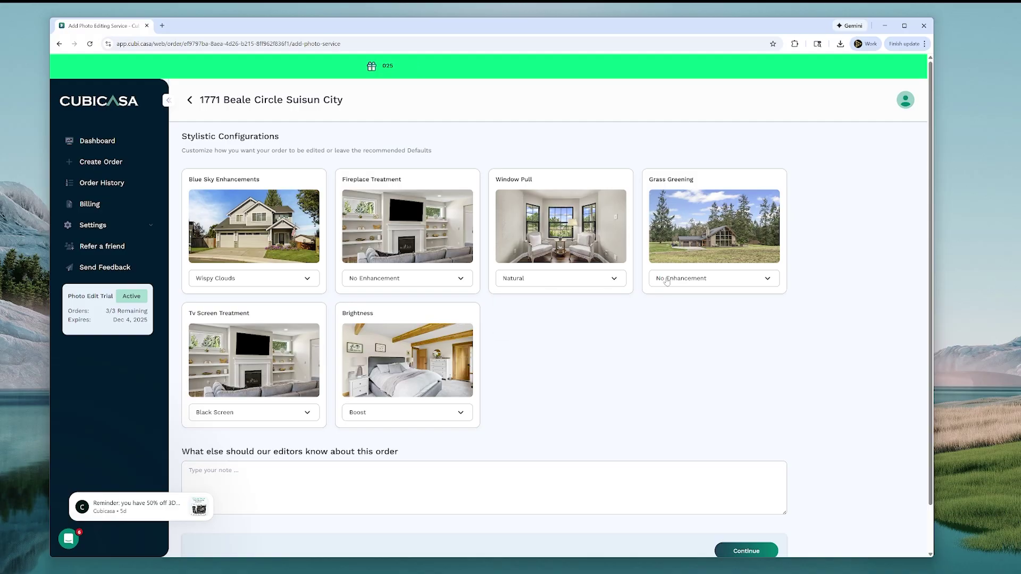
# Try Grass Replacement and Grass Enhancement, then set Grass Greening back to No Enhancement
pyautogui.click(675, 277)
pyautogui.click(668, 327)
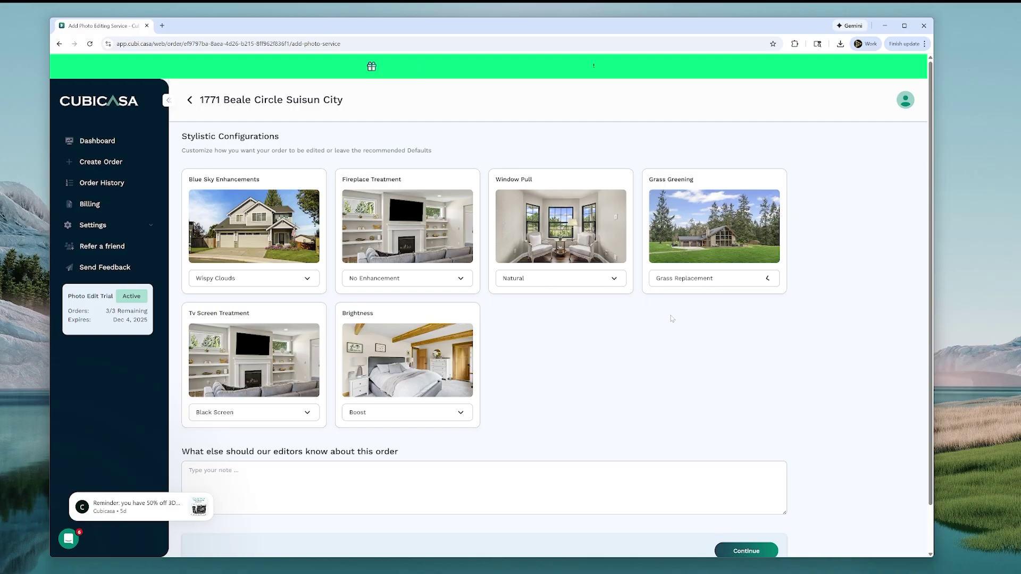
pyautogui.click(684, 280)
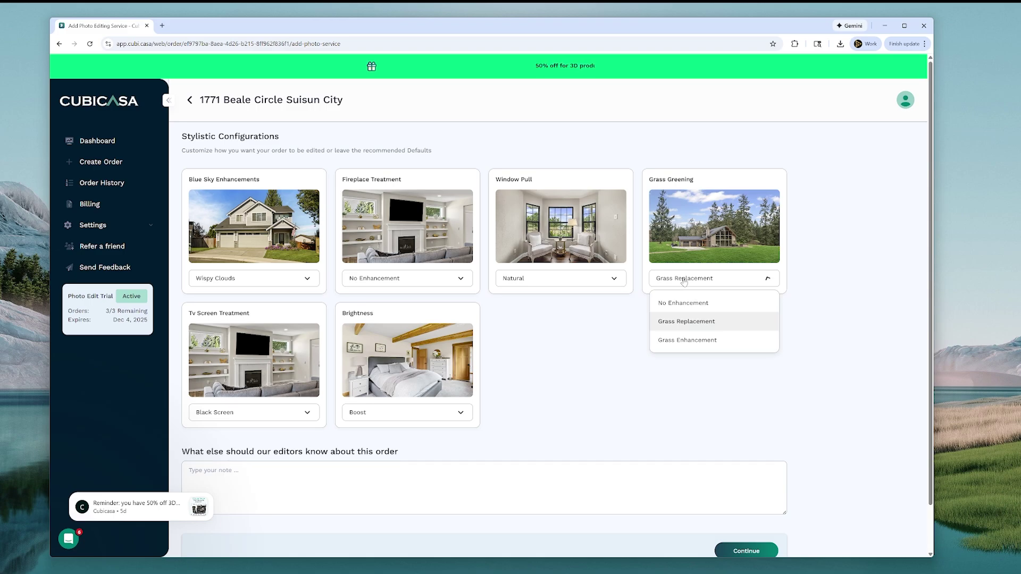
pyautogui.click(694, 337)
pyautogui.click(680, 278)
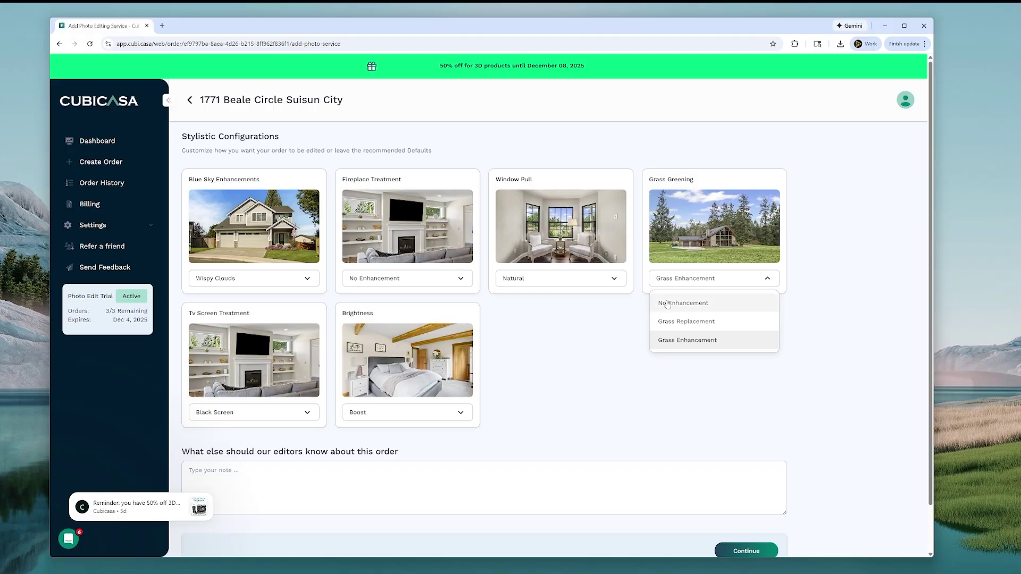
pyautogui.click(671, 297)
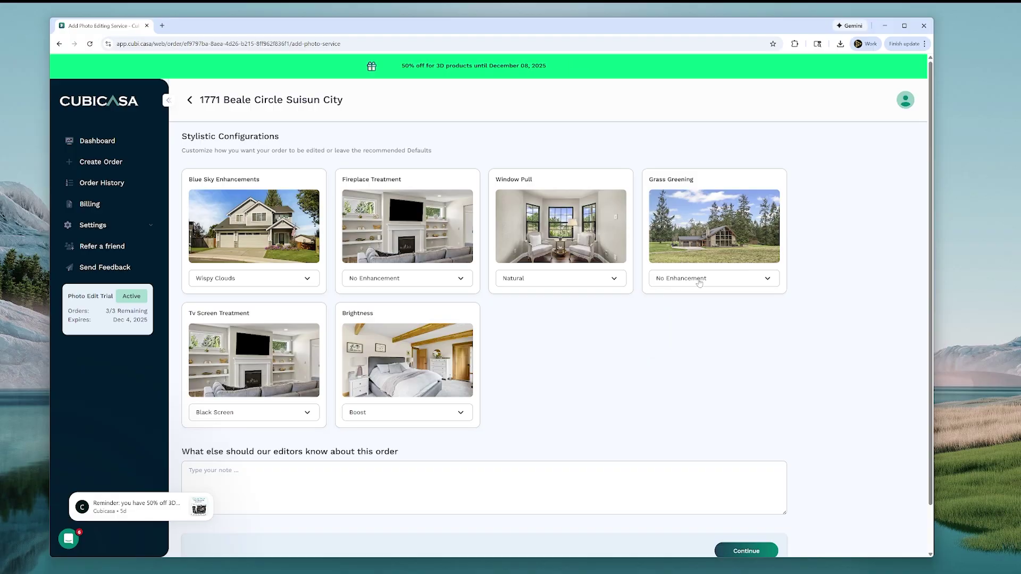
# Preview Ocean View and front-of-house TV screens, then set TV Screen Treatment to No Enhancement
pyautogui.scroll(-1, 298, 371)
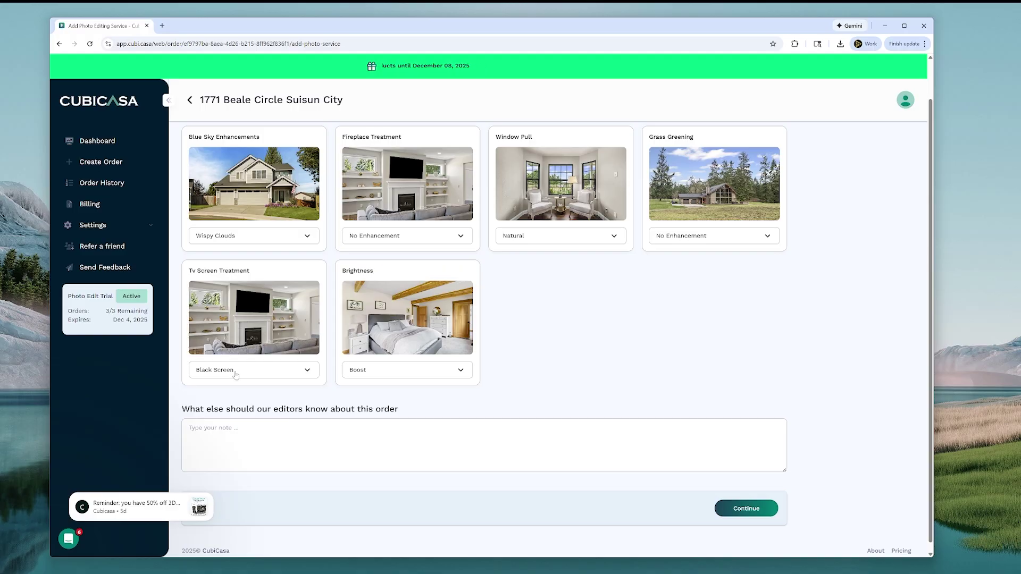
pyautogui.click(235, 372)
pyautogui.click(238, 412)
pyautogui.click(243, 372)
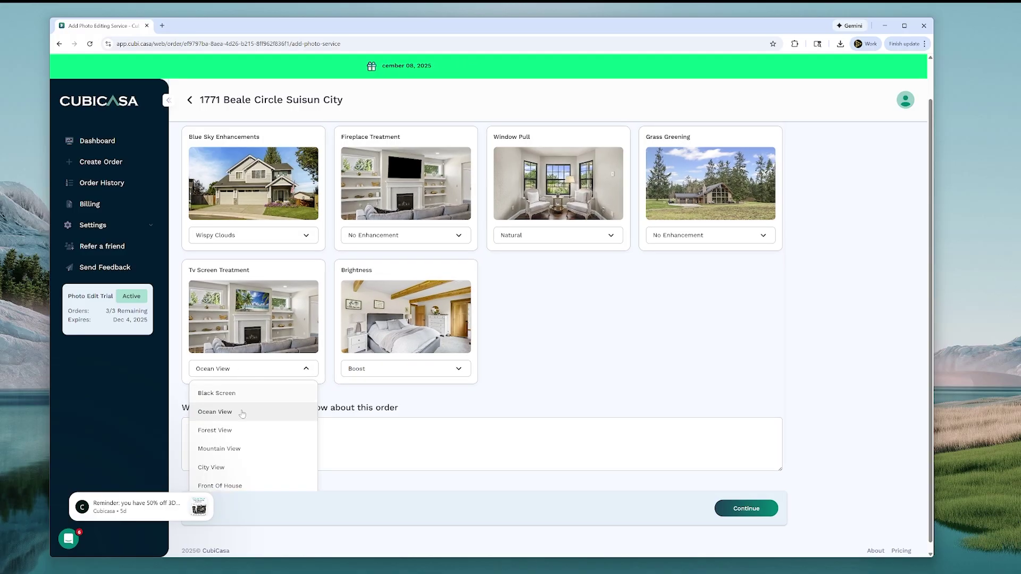
pyautogui.scroll(-1, 245, 452)
pyautogui.click(244, 460)
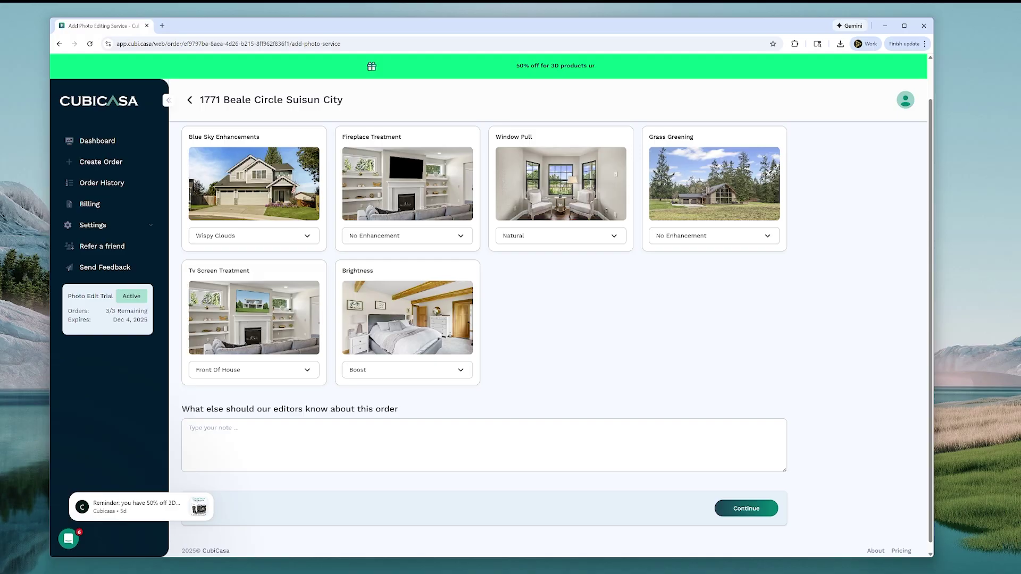
pyautogui.click(246, 369)
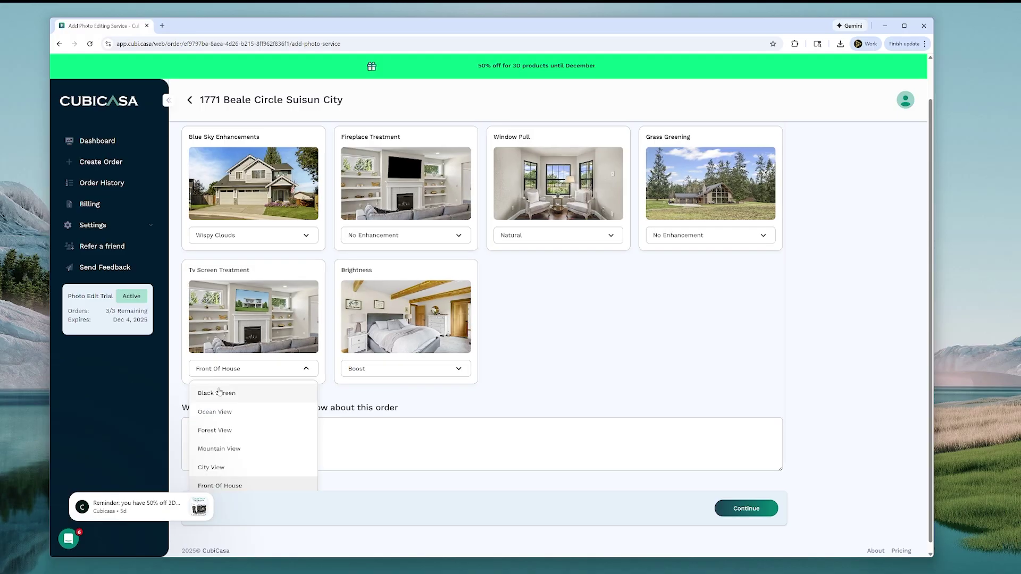
pyautogui.scroll(-1, 231, 457)
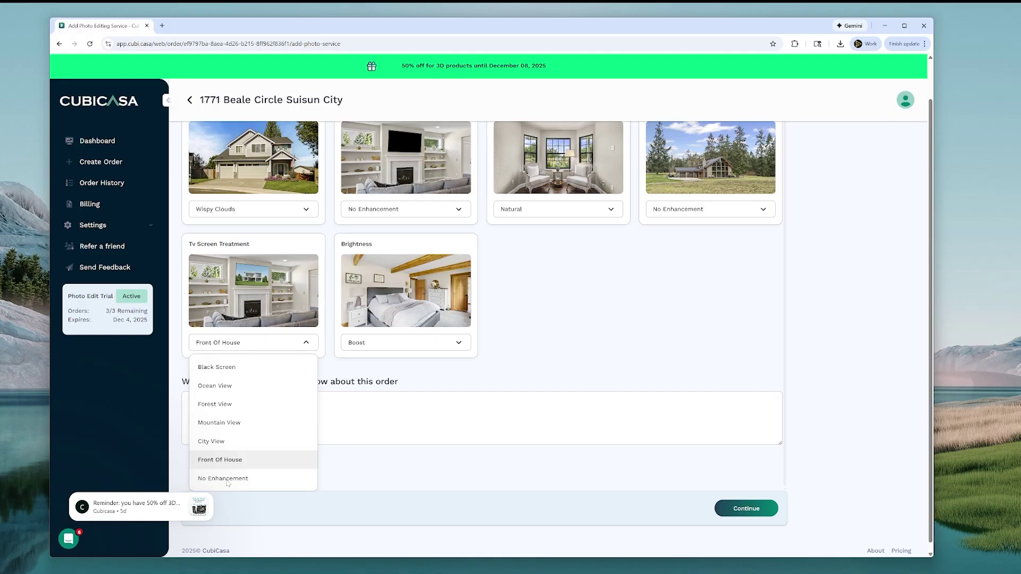
pyautogui.click(227, 479)
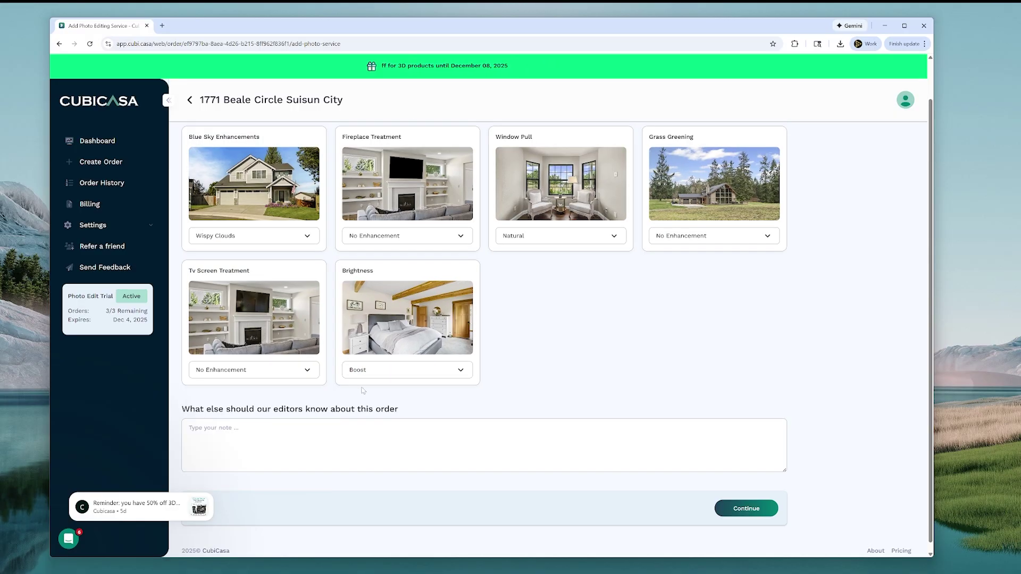
# Keep Brightness at Boost after trying Match Input, and continue to the photo upload page
pyautogui.click(367, 371)
pyautogui.click(381, 396)
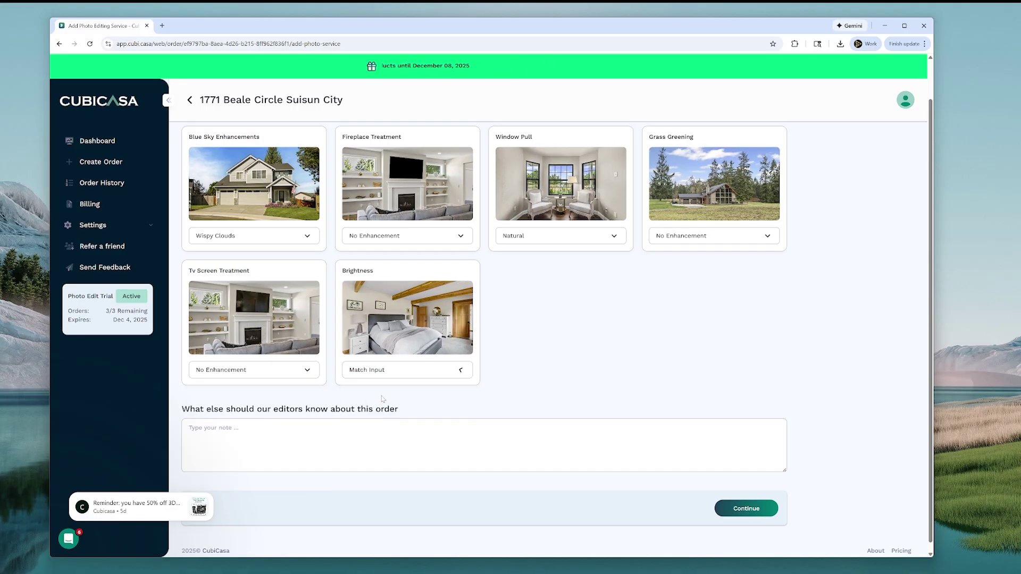
pyautogui.click(386, 371)
pyautogui.click(370, 411)
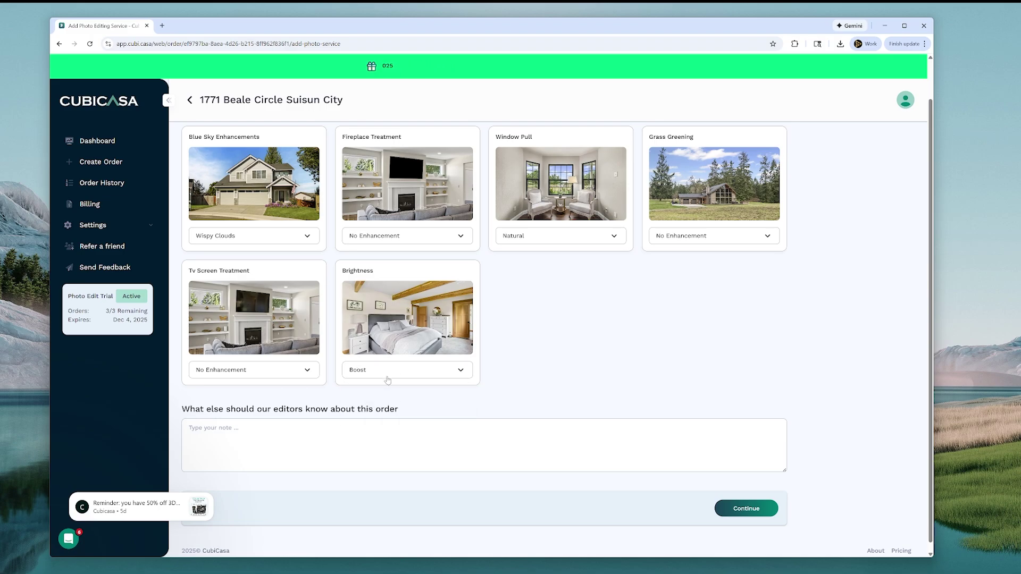
pyautogui.scroll(-1, 557, 327)
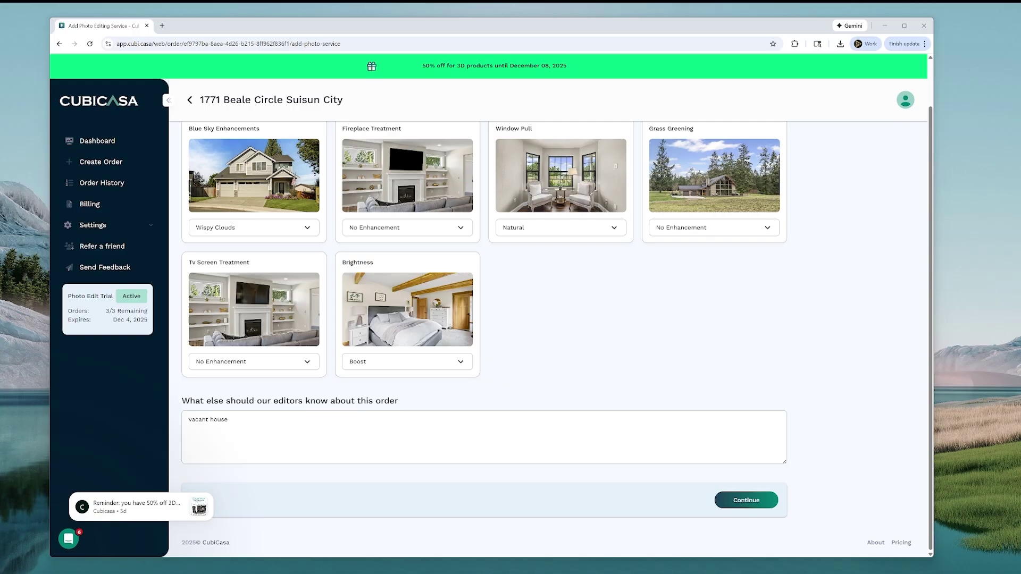
pyautogui.click(729, 500)
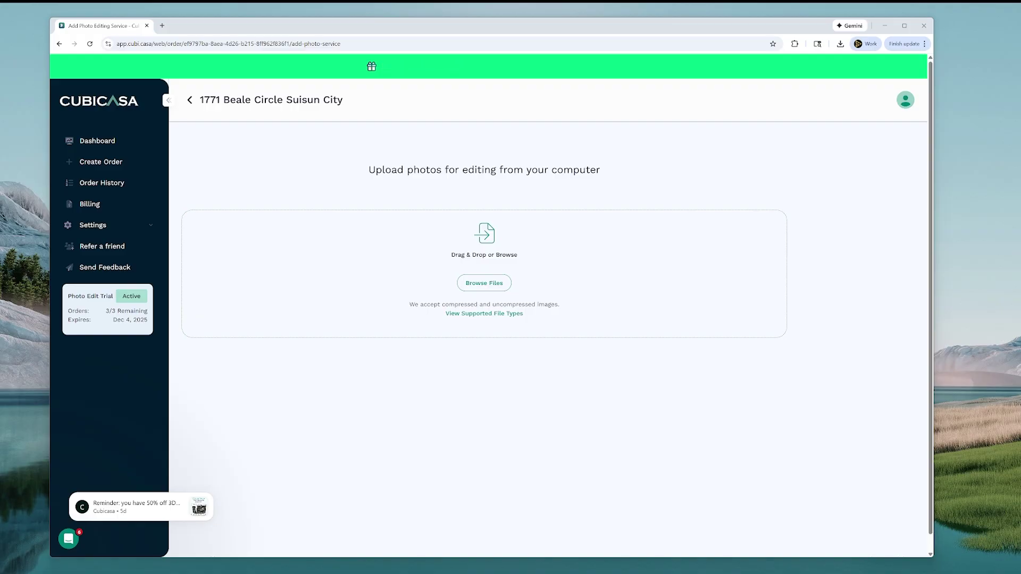
# Add the property photos, scroll to the last groups, and preview the next DSC_0138 bracket and back
pyautogui.moveTo(525, 240); pyautogui.dragTo(539, 276)
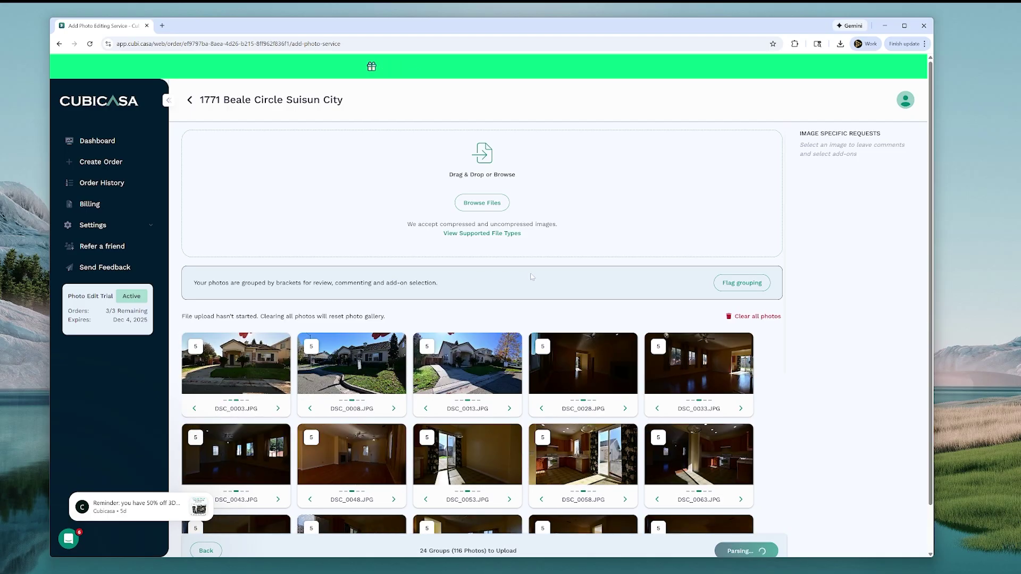
pyautogui.scroll(-5, 590, 290)
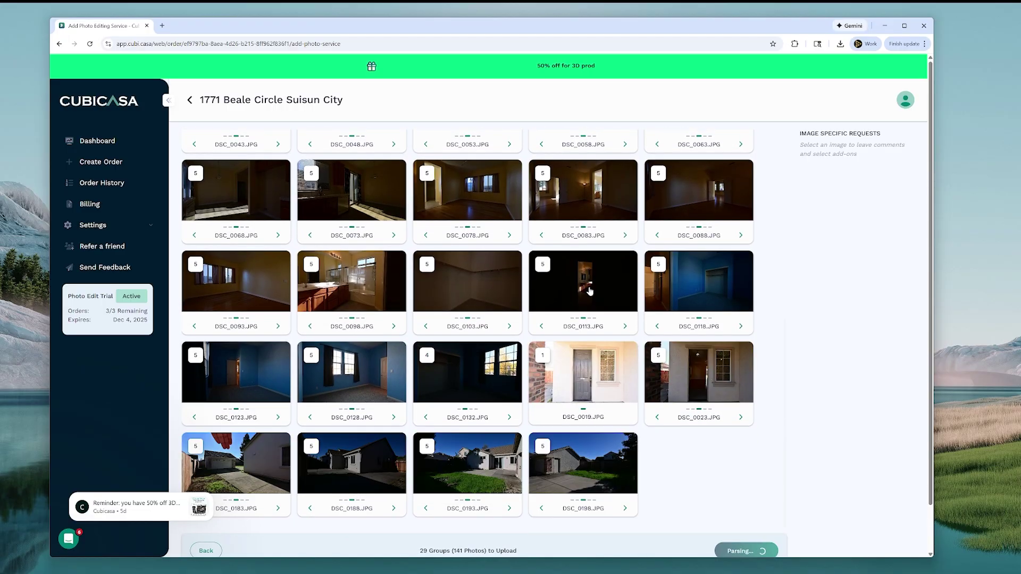
pyautogui.scroll(-3, 589, 291)
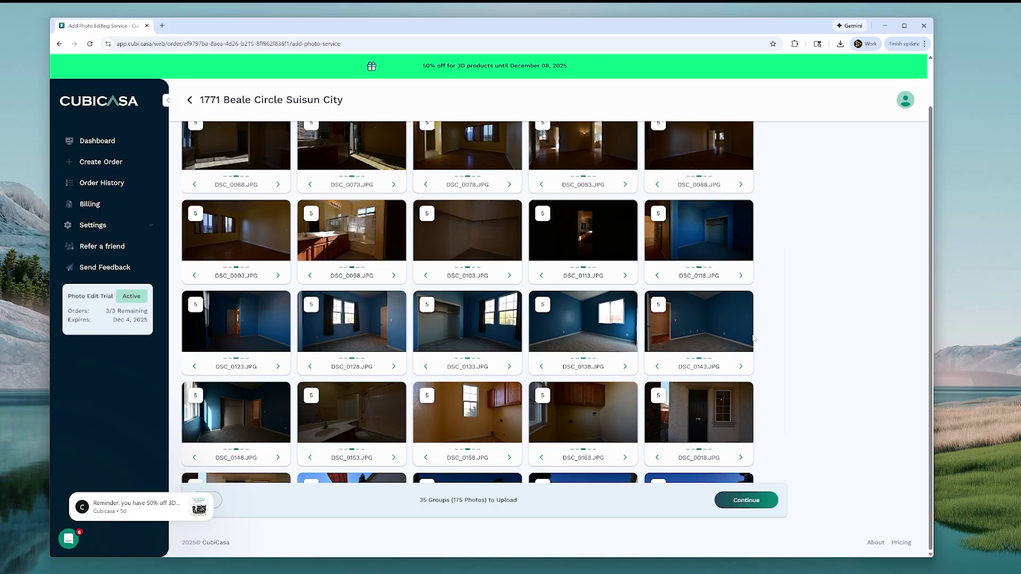
pyautogui.scroll(-2, 610, 278)
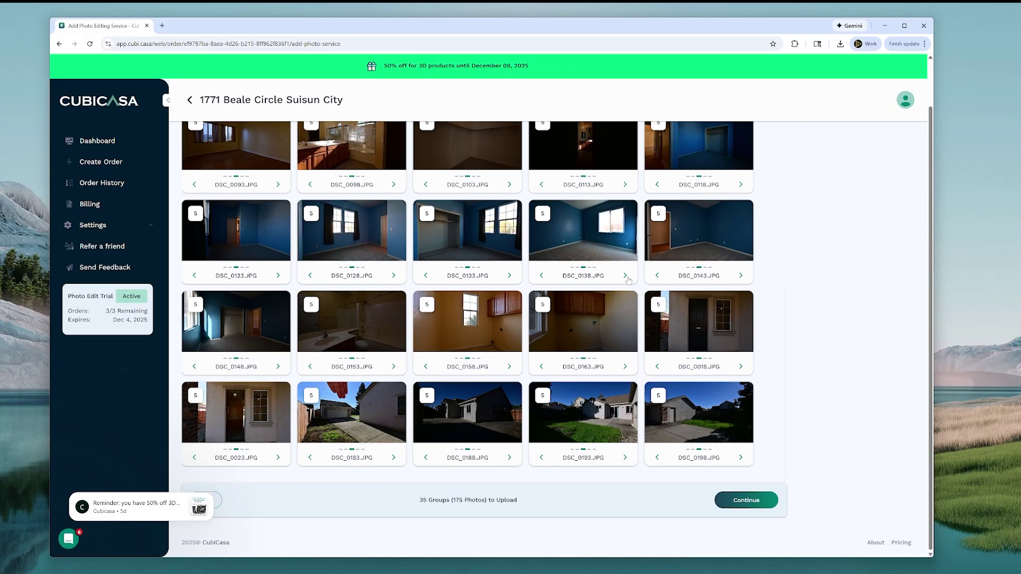
pyautogui.click(626, 275)
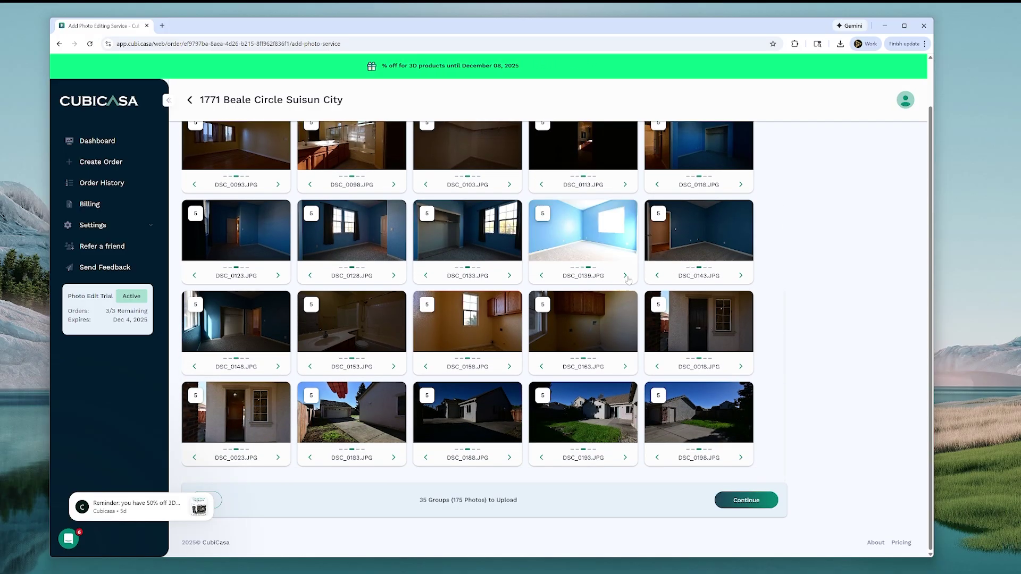
pyautogui.click(541, 276)
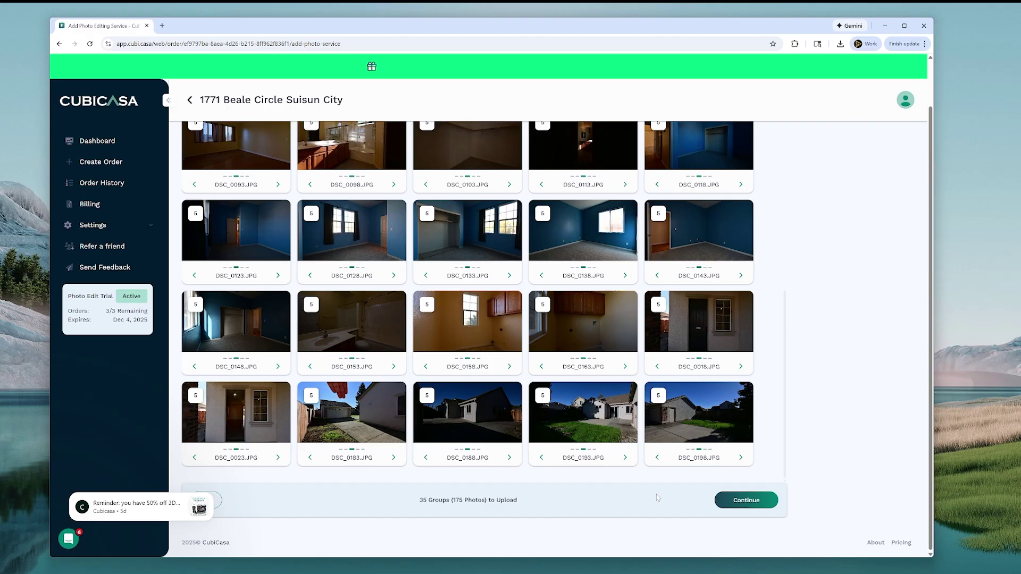
# Review the Order Summary for the 175-photo, 35-group edit and submit the order
pyautogui.click(757, 502)
pyautogui.scroll(1, 624, 346)
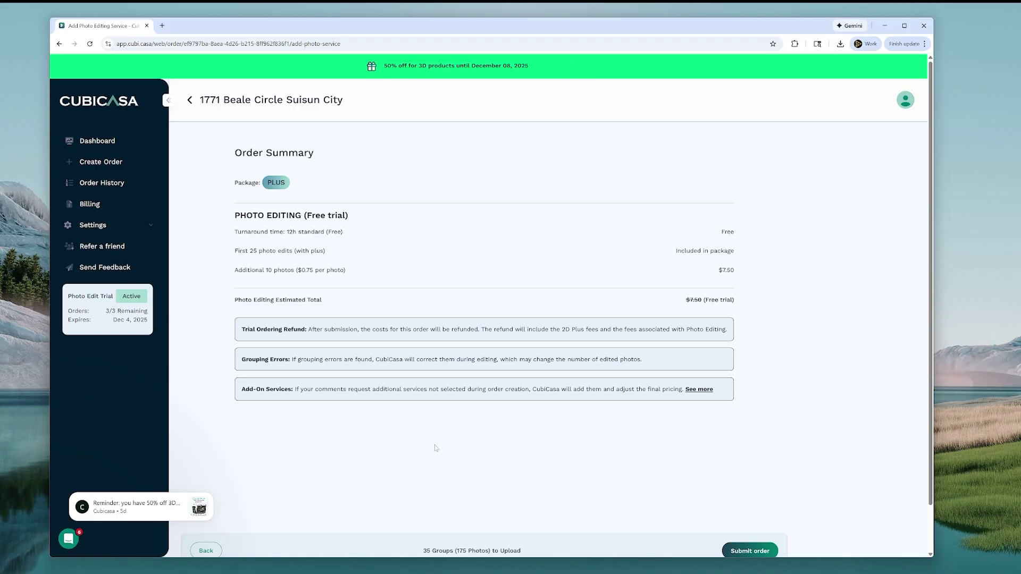
pyautogui.scroll(-1, 686, 481)
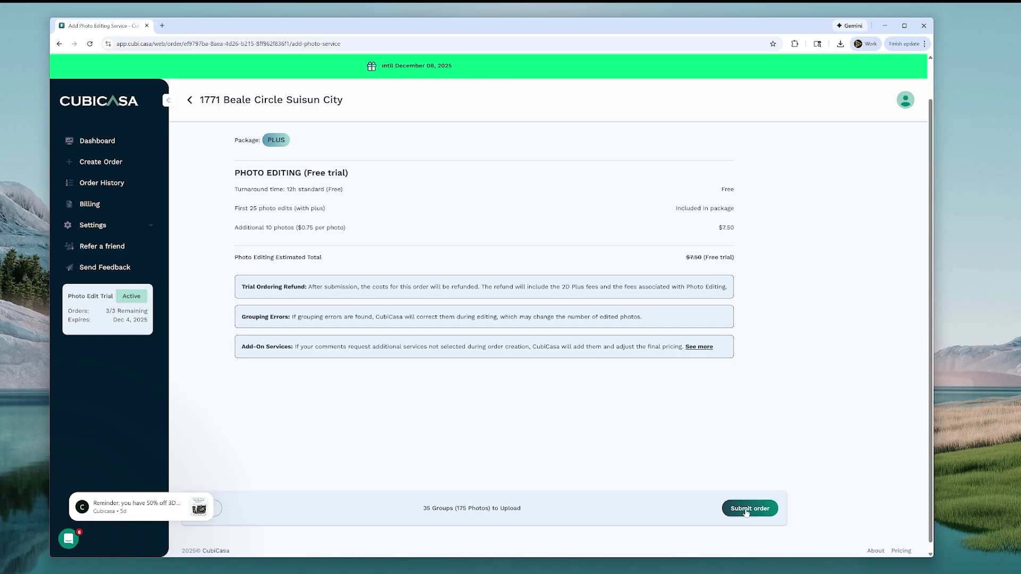
pyautogui.click(745, 509)
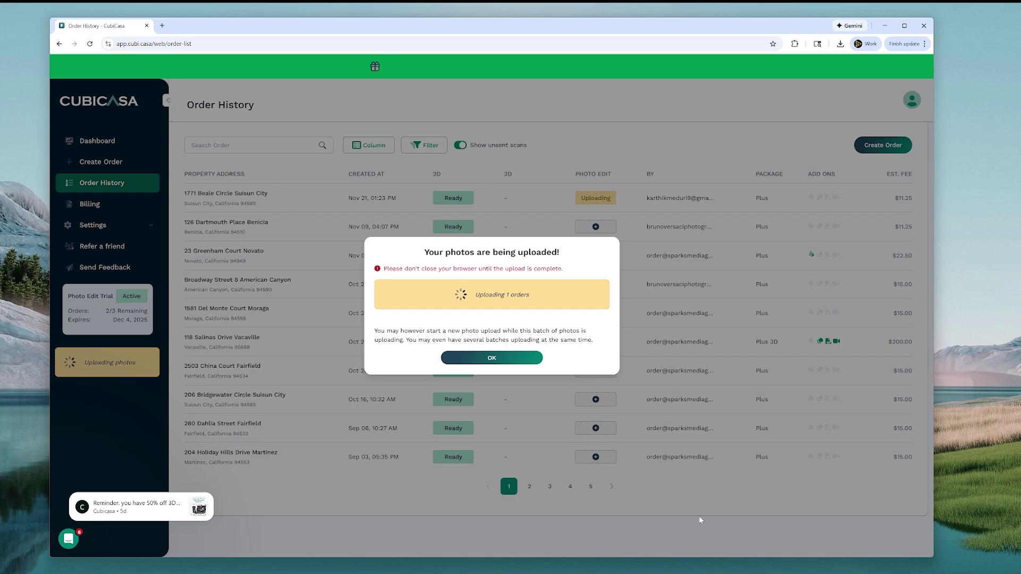
# Check Ethernet send and receive rates in Task Manager's Performance view, then minimize it
pyautogui.hotkey('ctrl', 'shift', 'Escape')
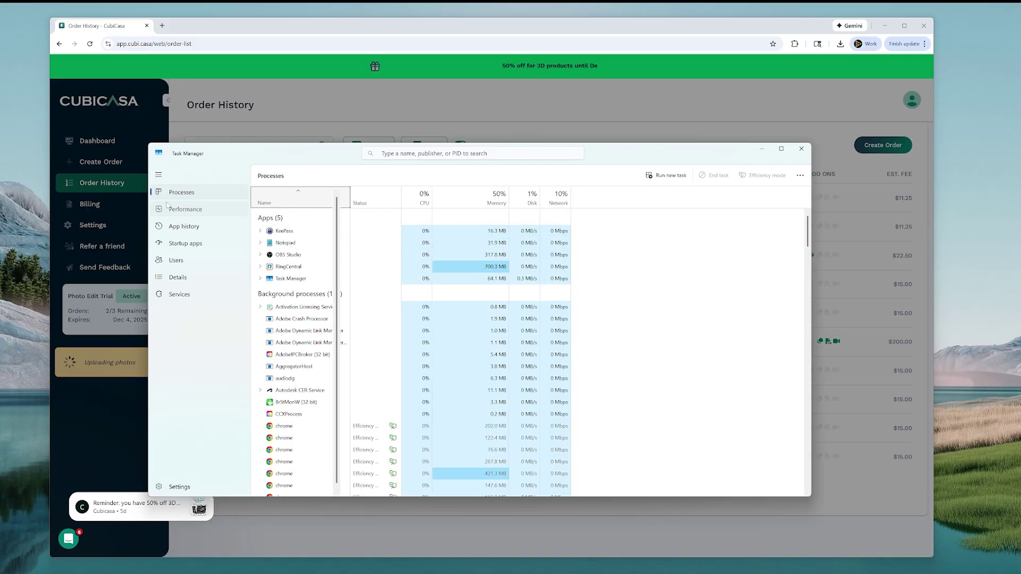
pyautogui.click(168, 207)
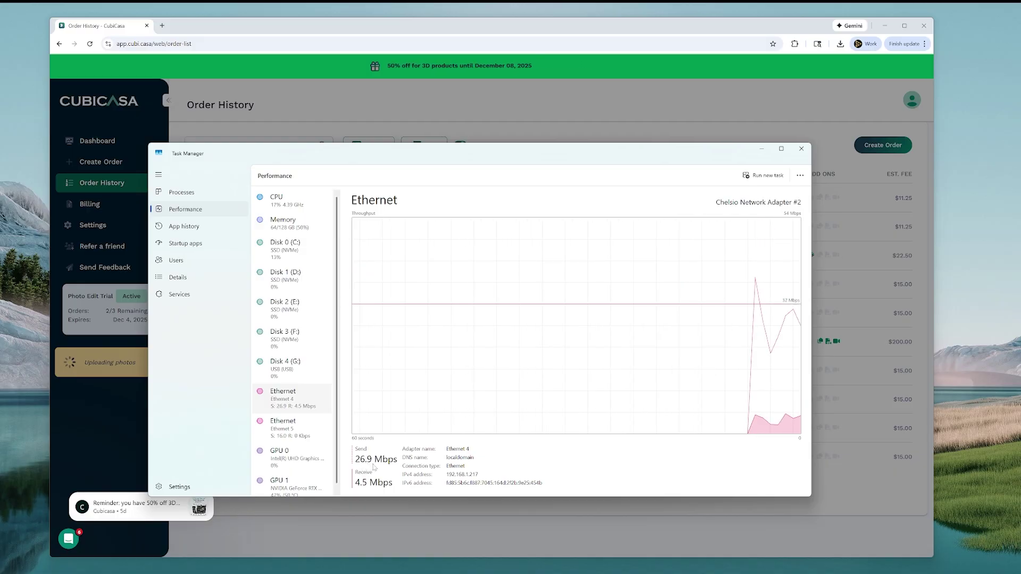
pyautogui.click(761, 149)
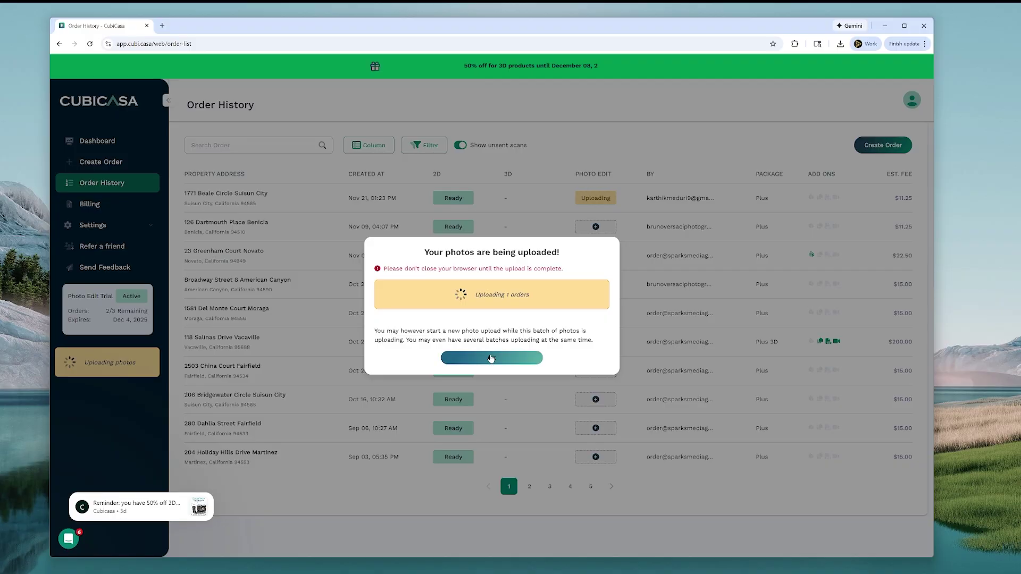
# Dismiss the 'Your photos are being uploaded!' notice and wait for Photo Edit to show Ready
pyautogui.click(496, 358)
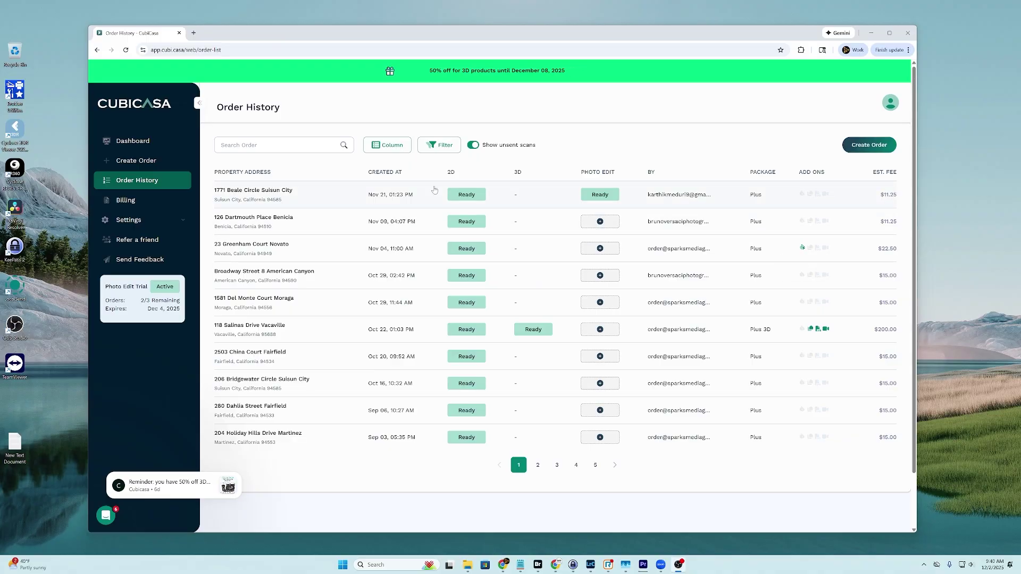
# Open the Ready photo edit, maximize Chrome, and view DSC_0001.jpg full size
pyautogui.click(597, 196)
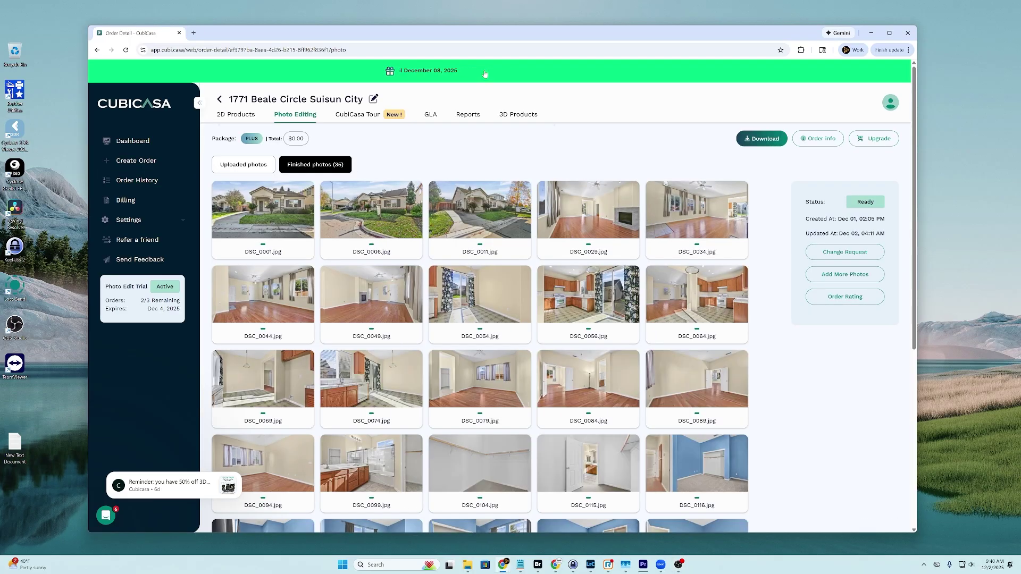
pyautogui.doubleClick(476, 33)
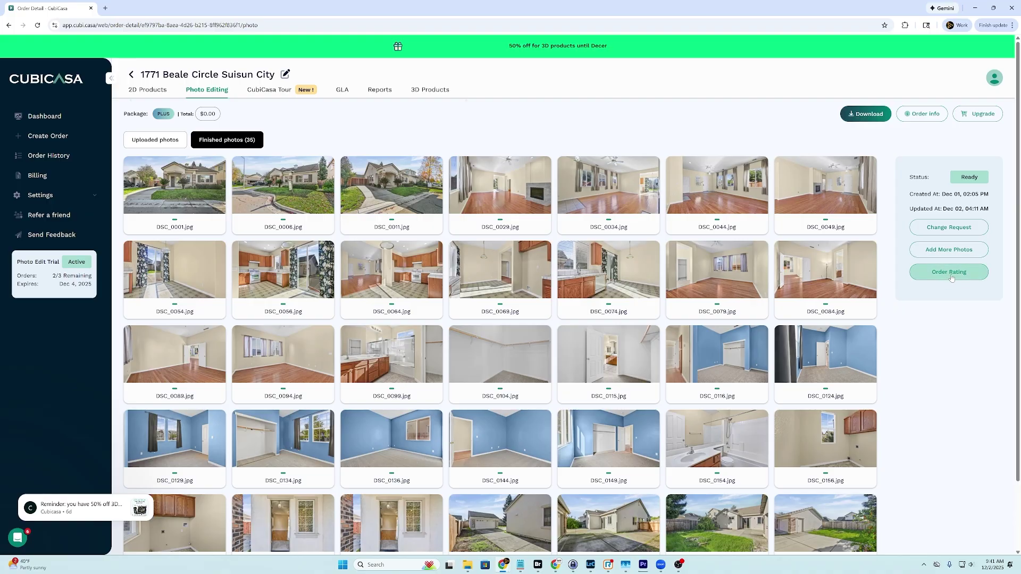
pyautogui.click(175, 179)
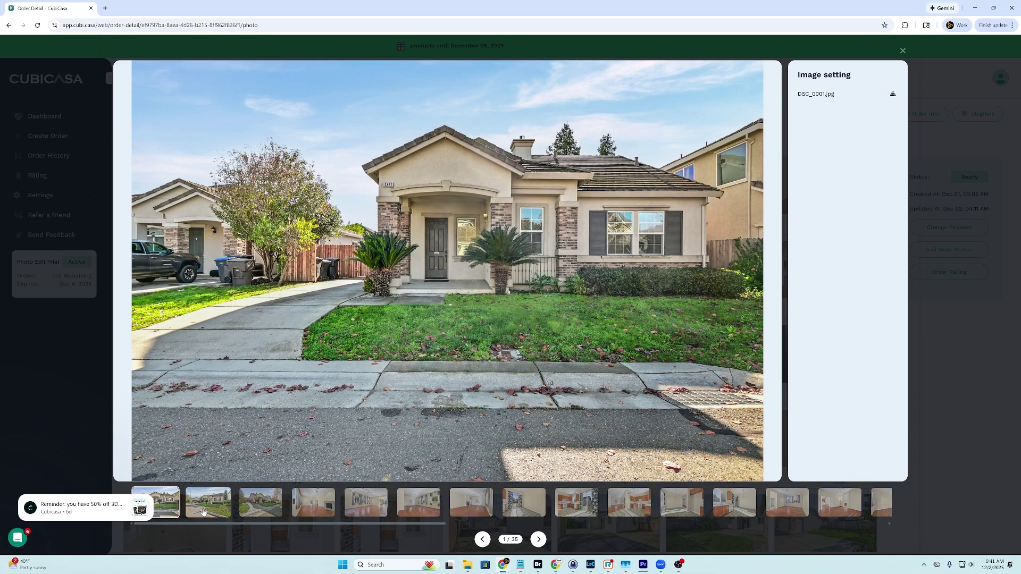
# Page through the finished photos from DSC_0006 to DSC_0199, photo 35 of 35
pyautogui.click(539, 539)
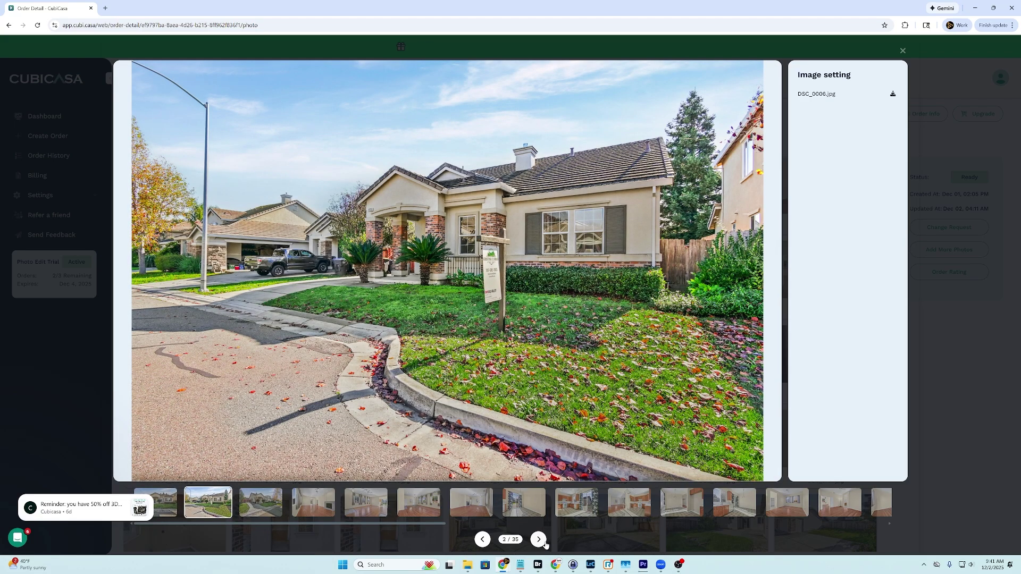
pyautogui.click(544, 542)
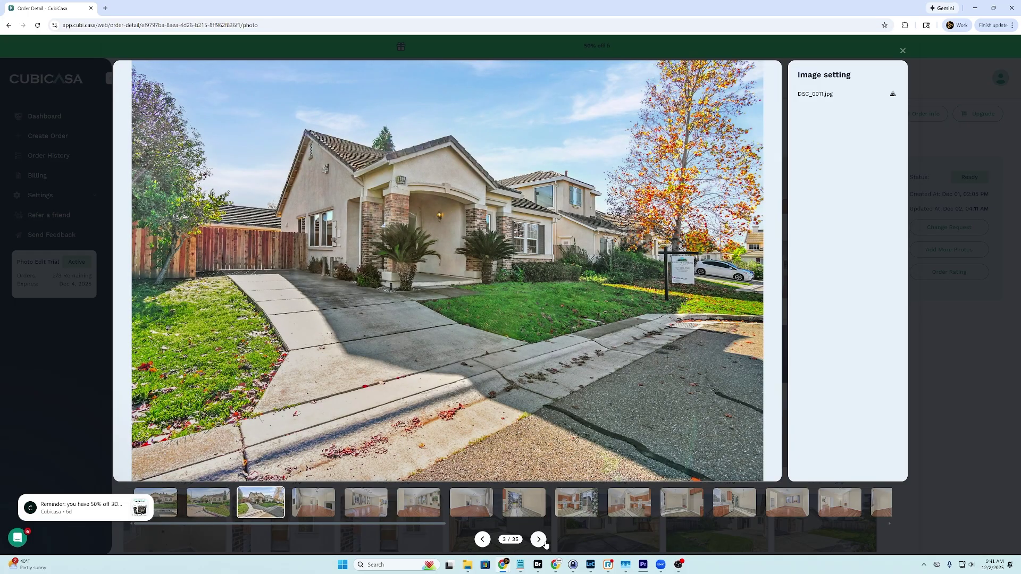
pyautogui.click(545, 541)
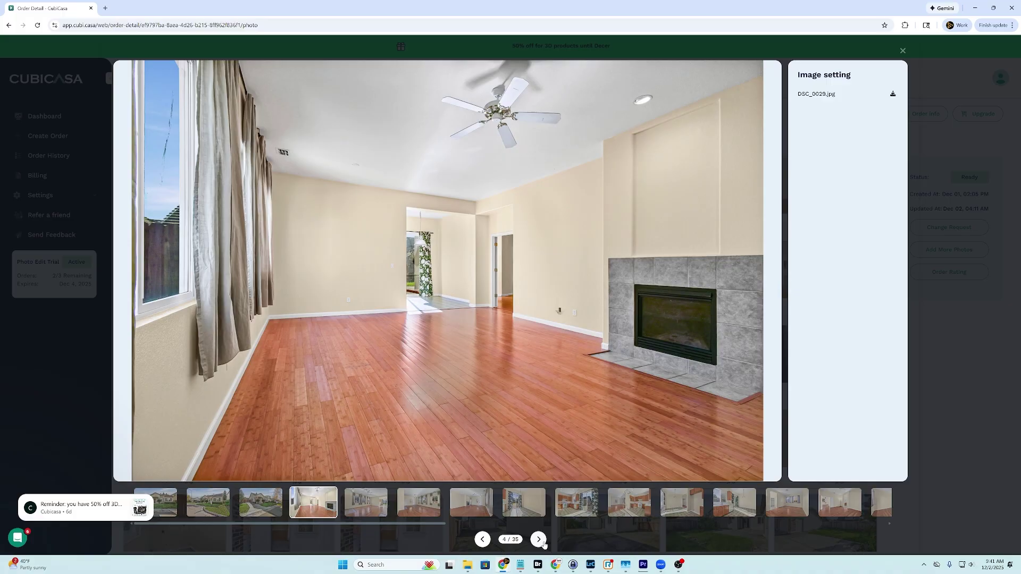
pyautogui.click(544, 543)
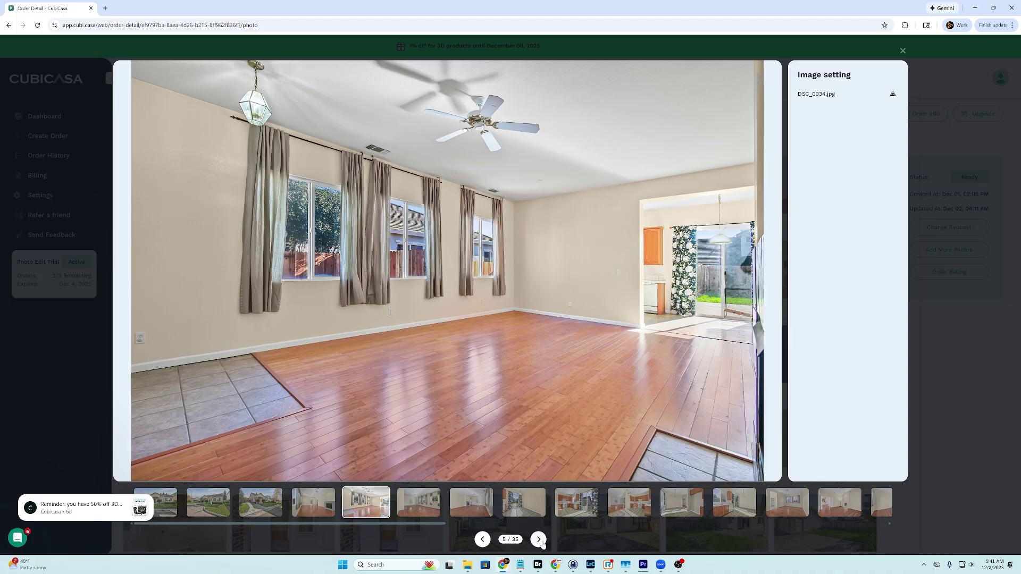
pyautogui.click(539, 540)
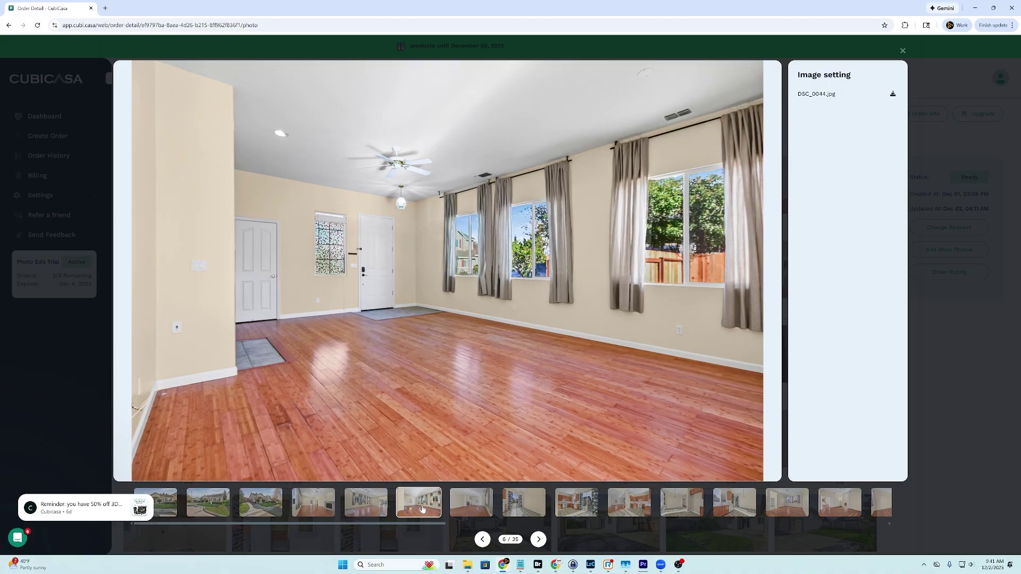
pyautogui.click(538, 539)
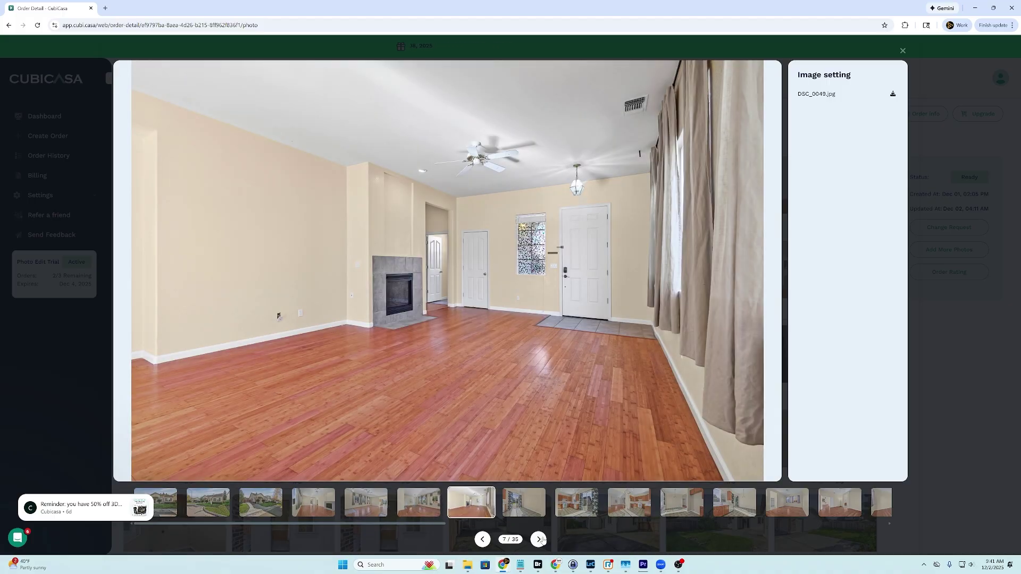
pyautogui.click(538, 539)
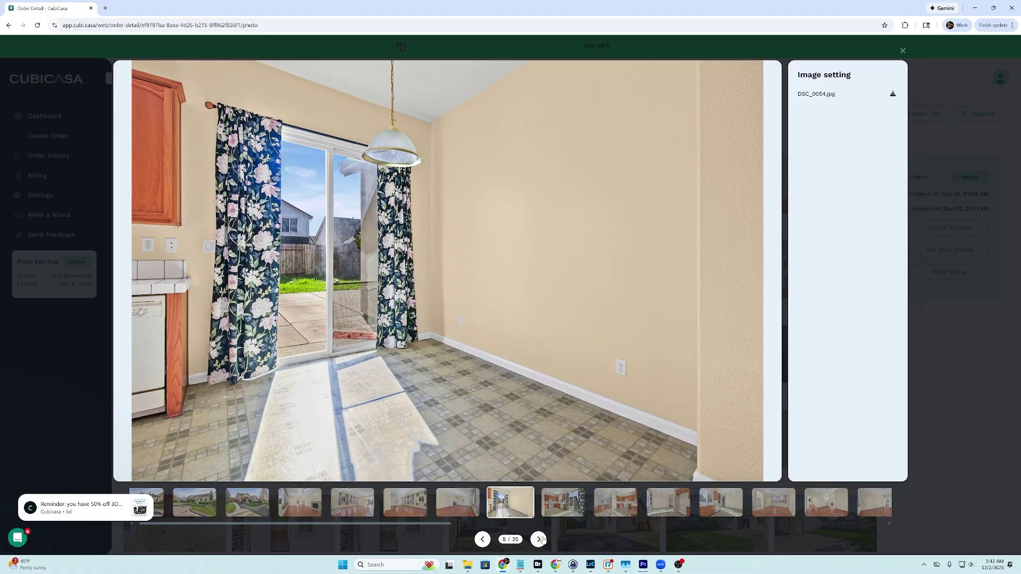
pyautogui.click(538, 539)
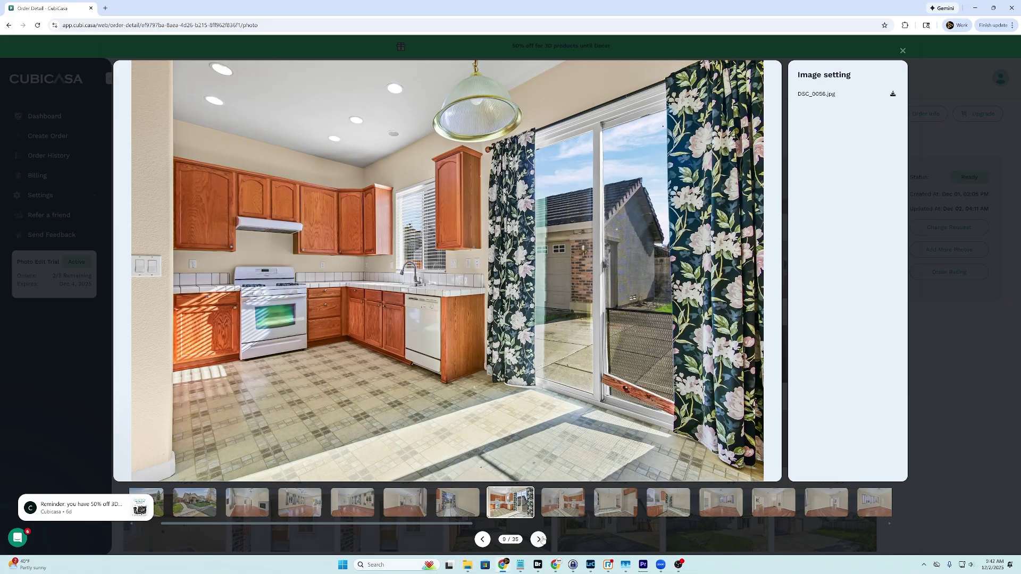
pyautogui.click(538, 540)
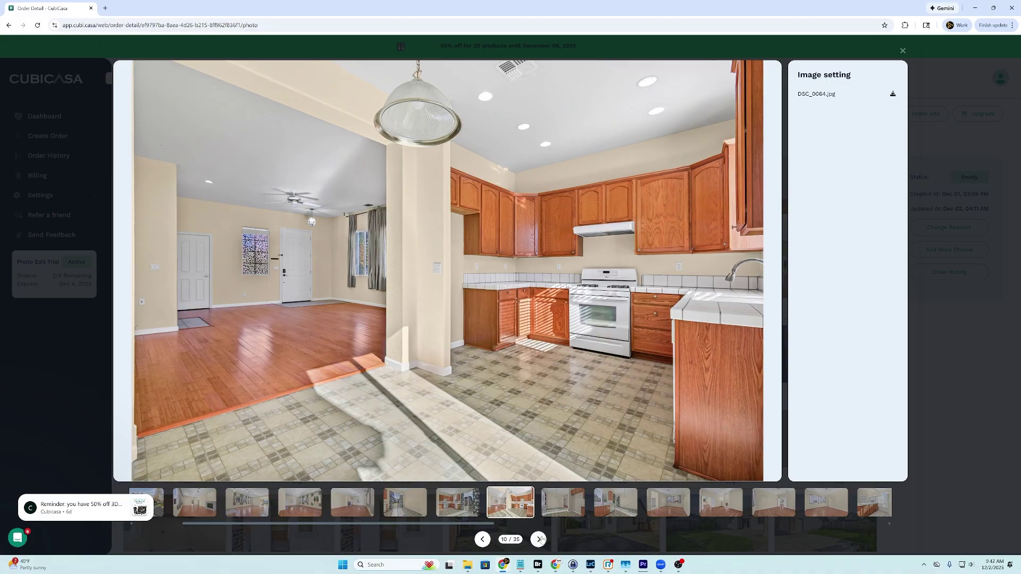
pyautogui.click(539, 539)
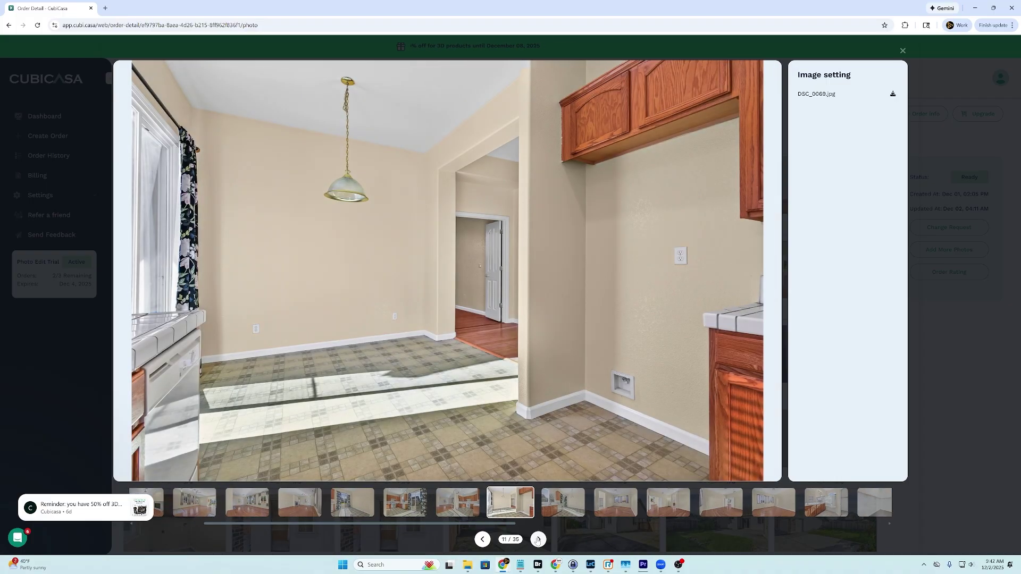
pyautogui.click(538, 540)
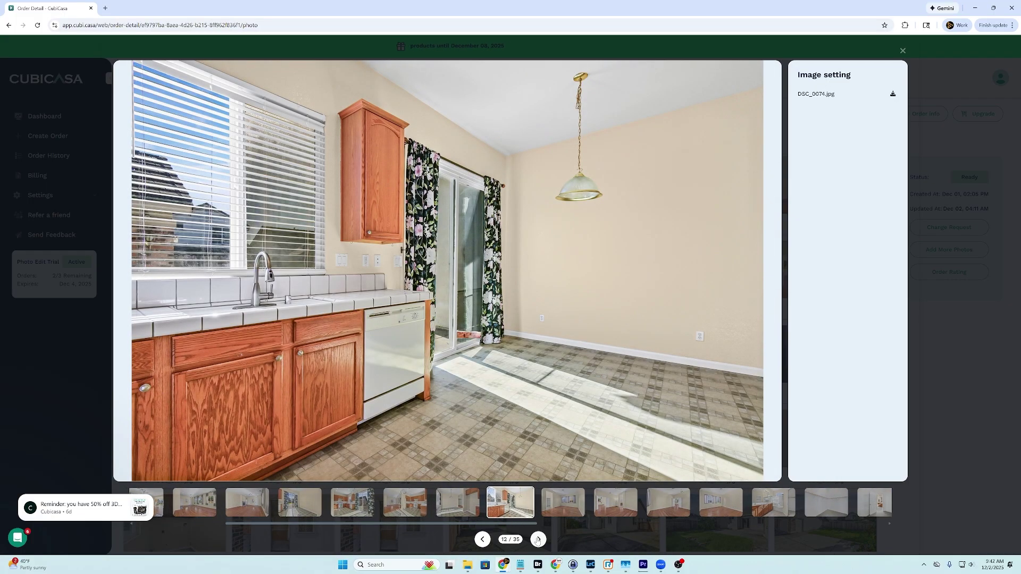
pyautogui.click(538, 539)
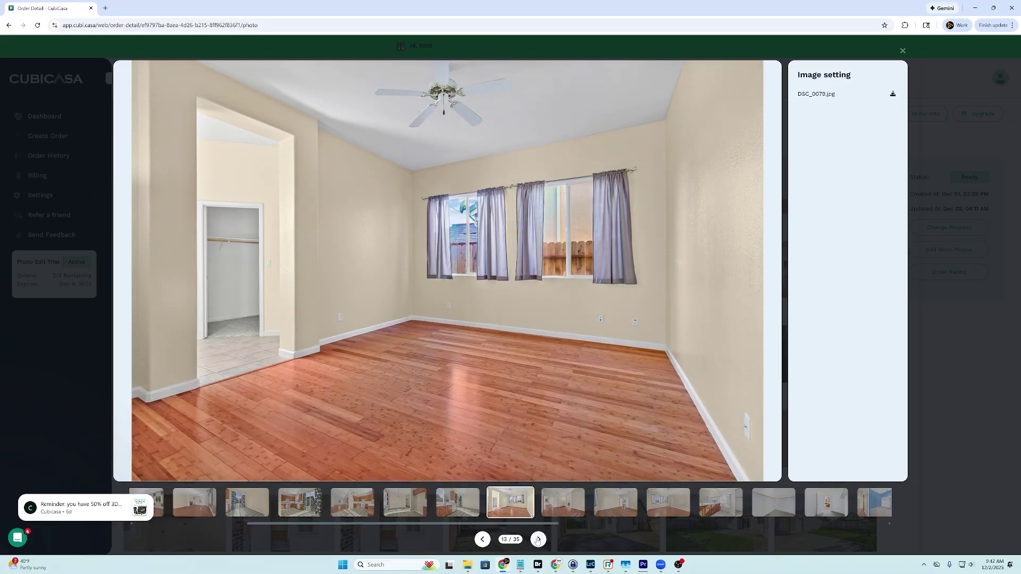
pyautogui.click(538, 540)
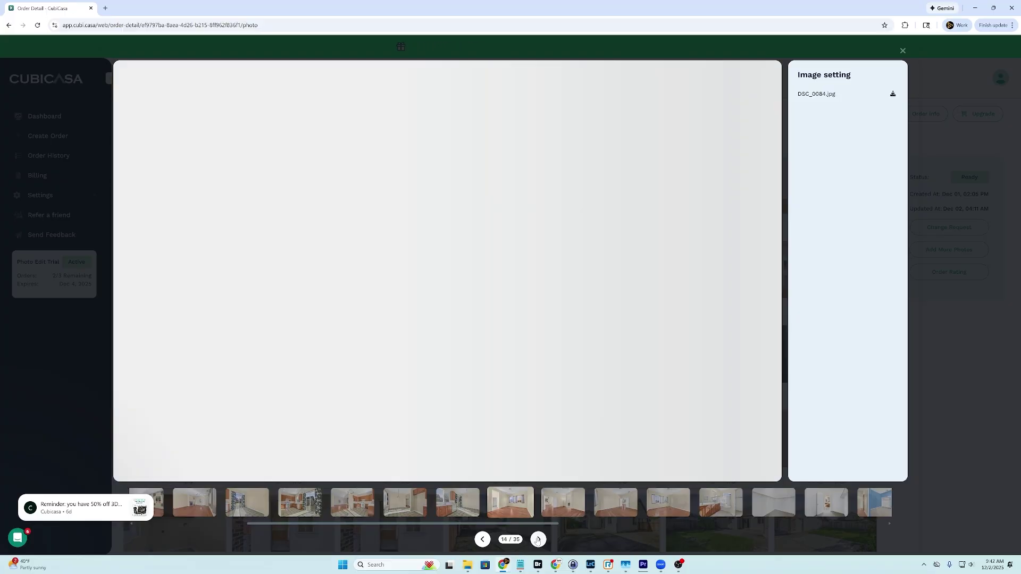
pyautogui.click(538, 540)
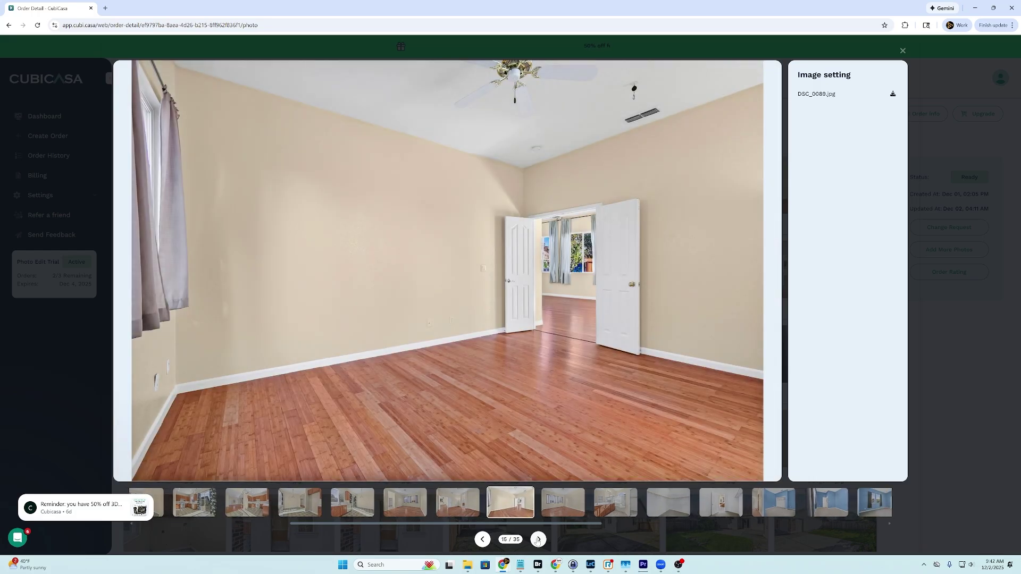
pyautogui.click(537, 540)
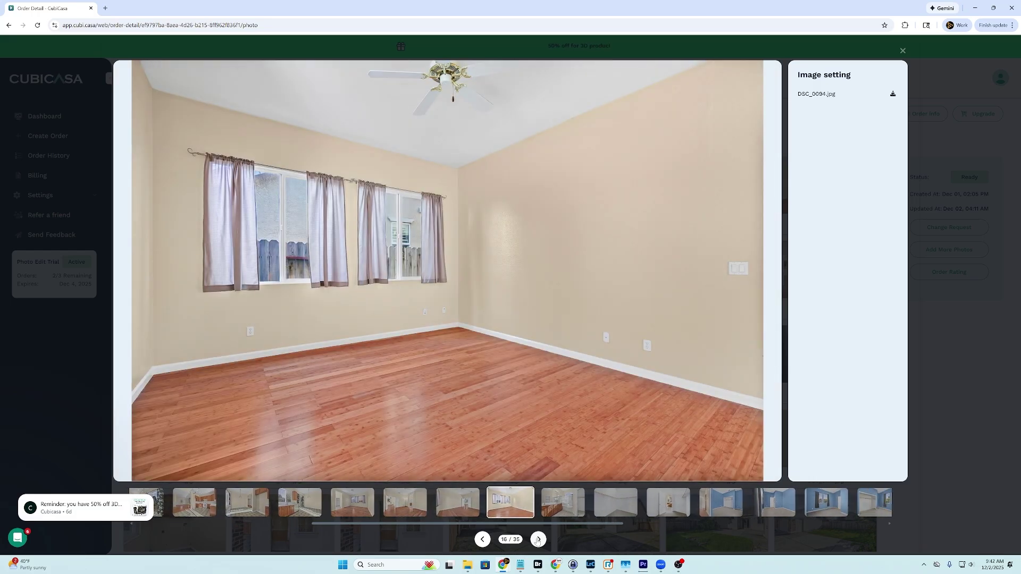
pyautogui.click(538, 539)
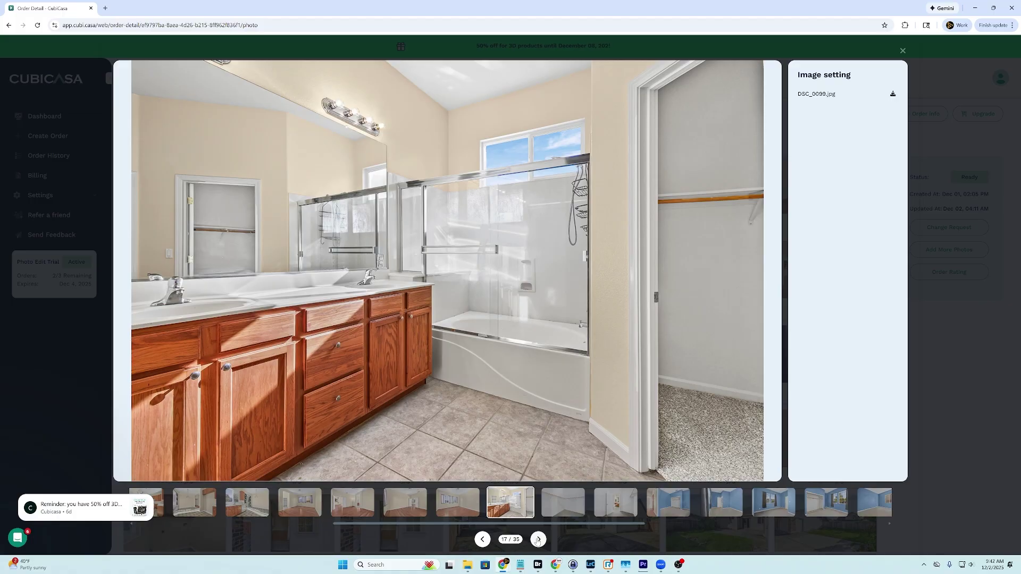
pyautogui.click(538, 540)
pyautogui.click(538, 540)
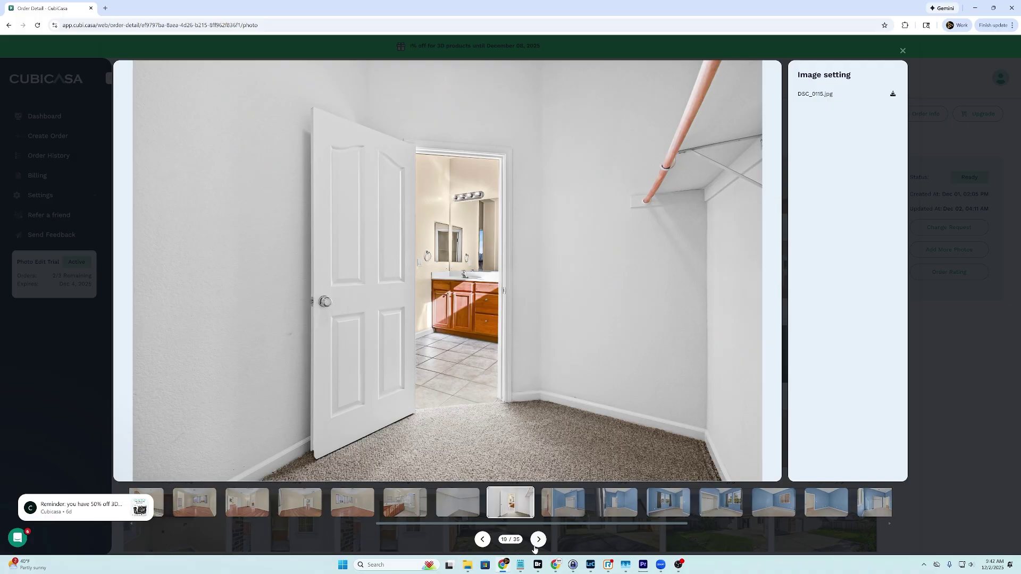
pyautogui.click(537, 540)
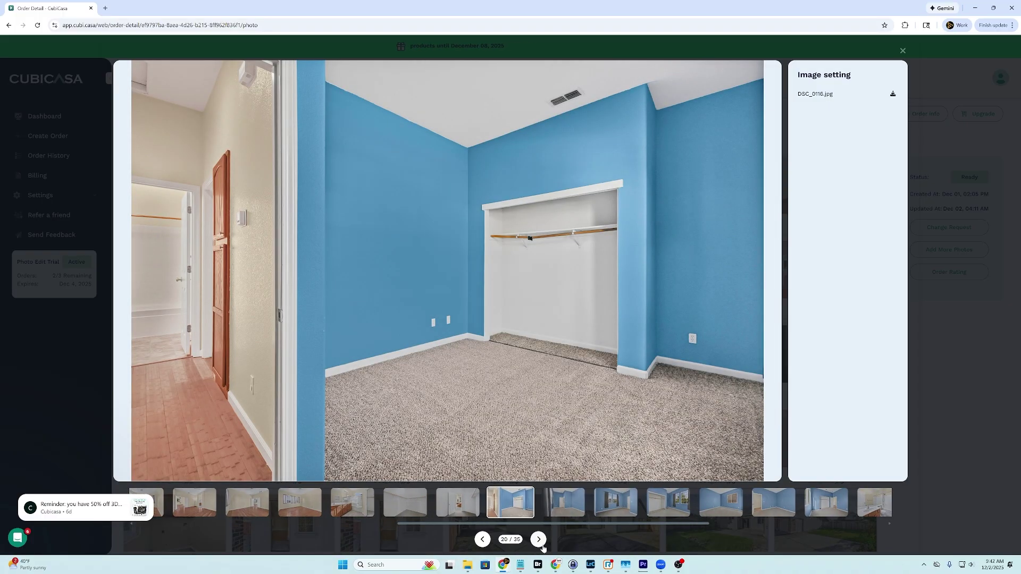
pyautogui.click(539, 540)
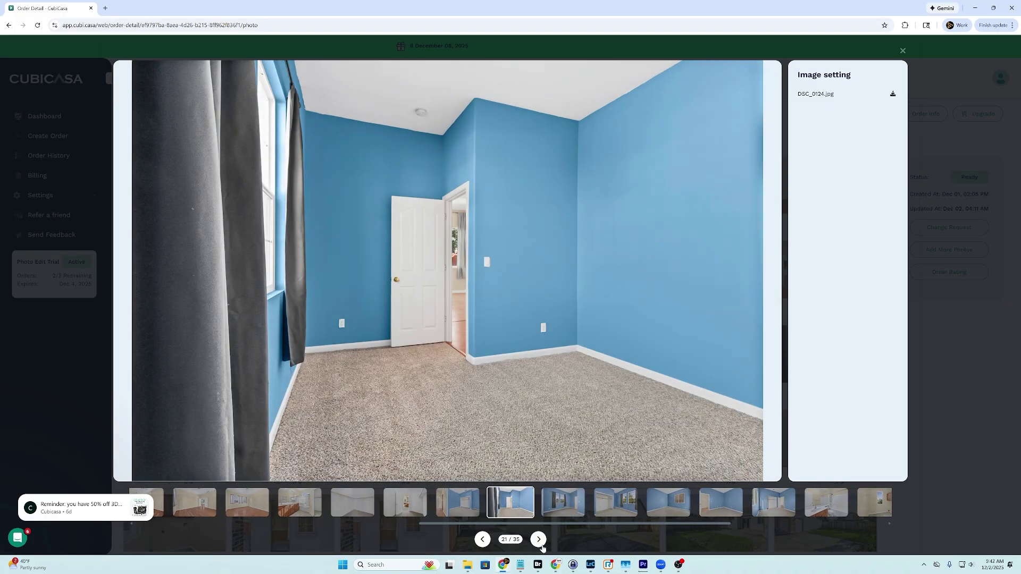
pyautogui.click(539, 540)
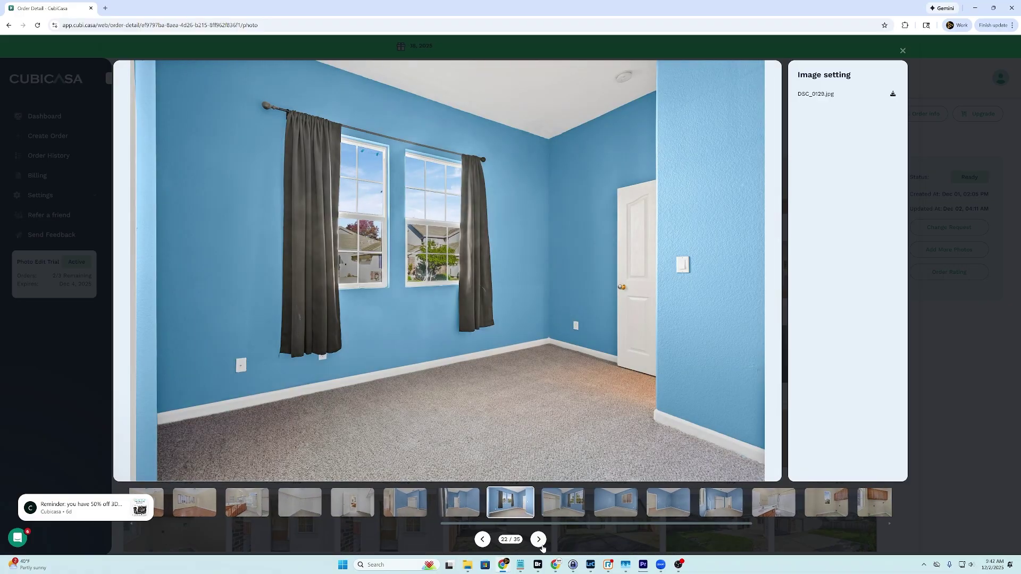
pyautogui.click(539, 540)
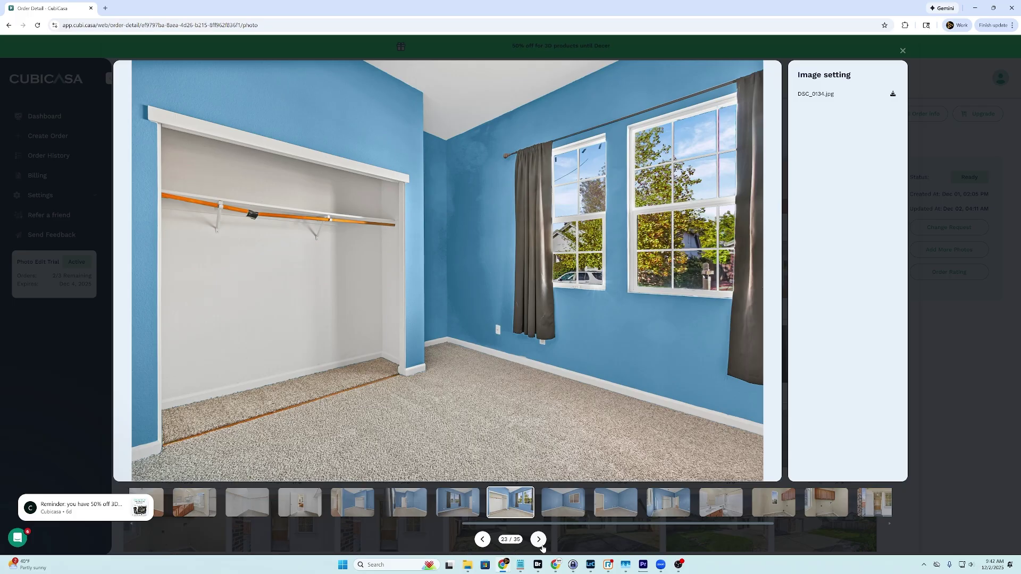
pyautogui.click(539, 539)
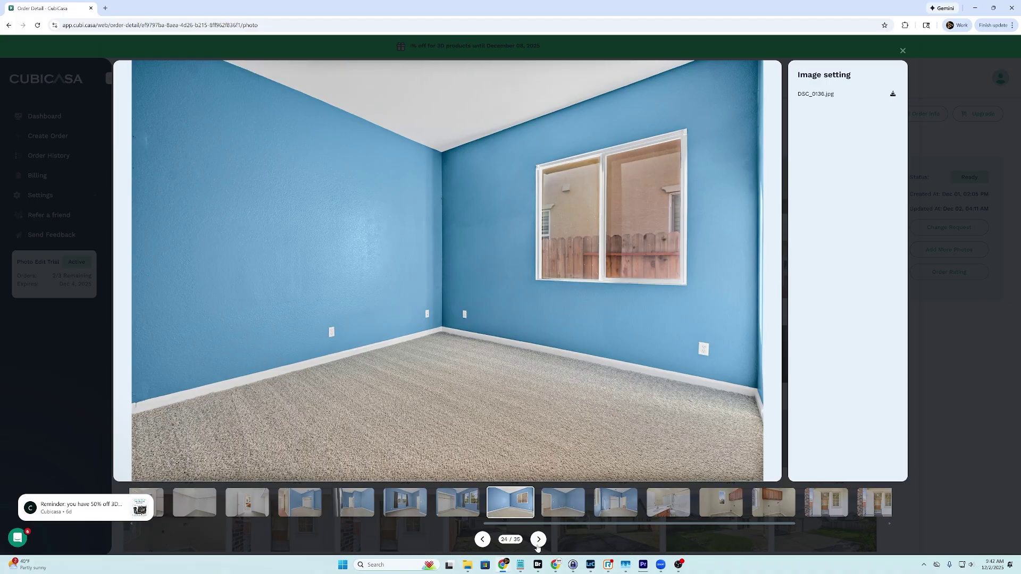
pyautogui.click(537, 545)
pyautogui.click(538, 541)
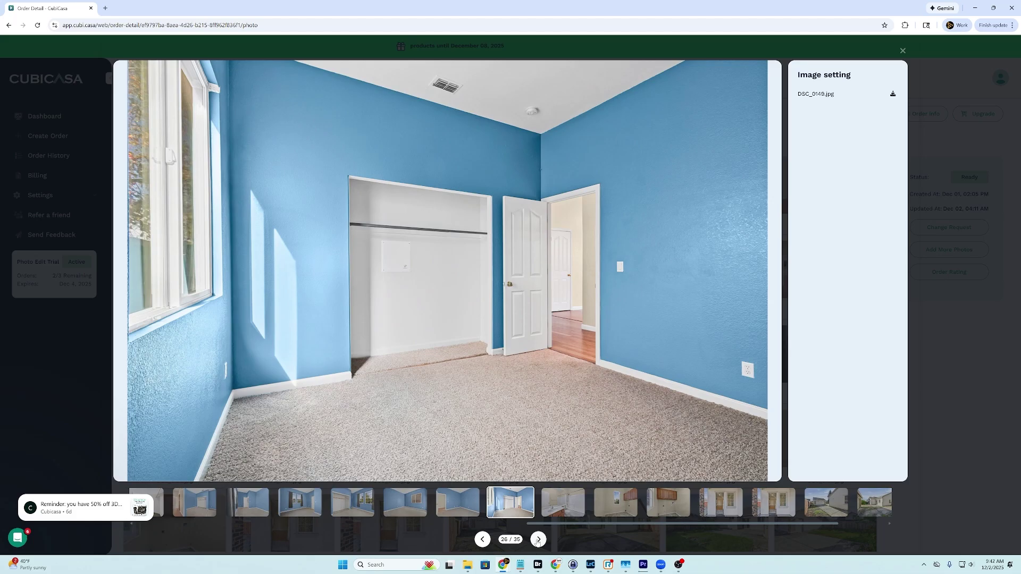
pyautogui.click(538, 541)
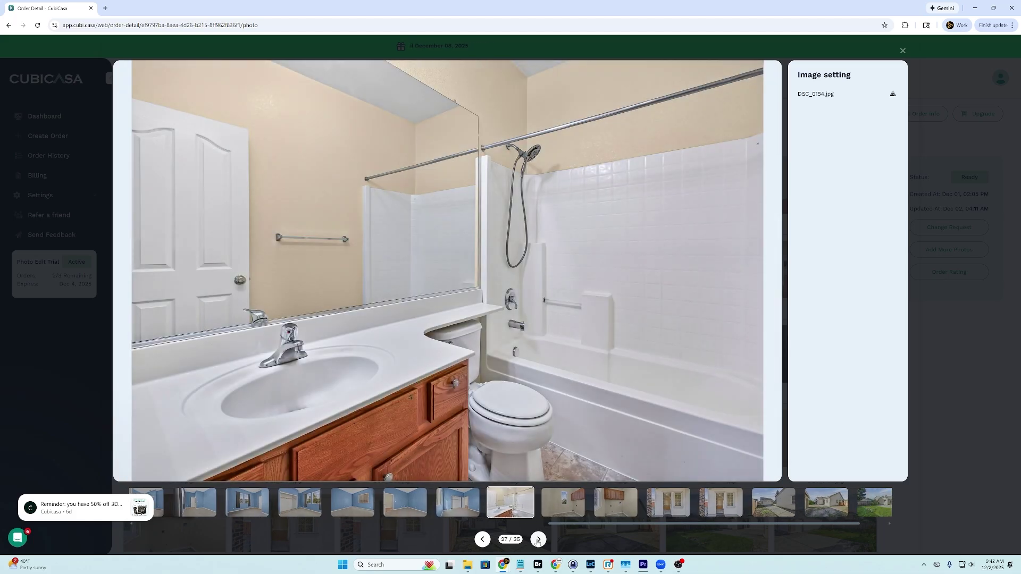
pyautogui.click(538, 541)
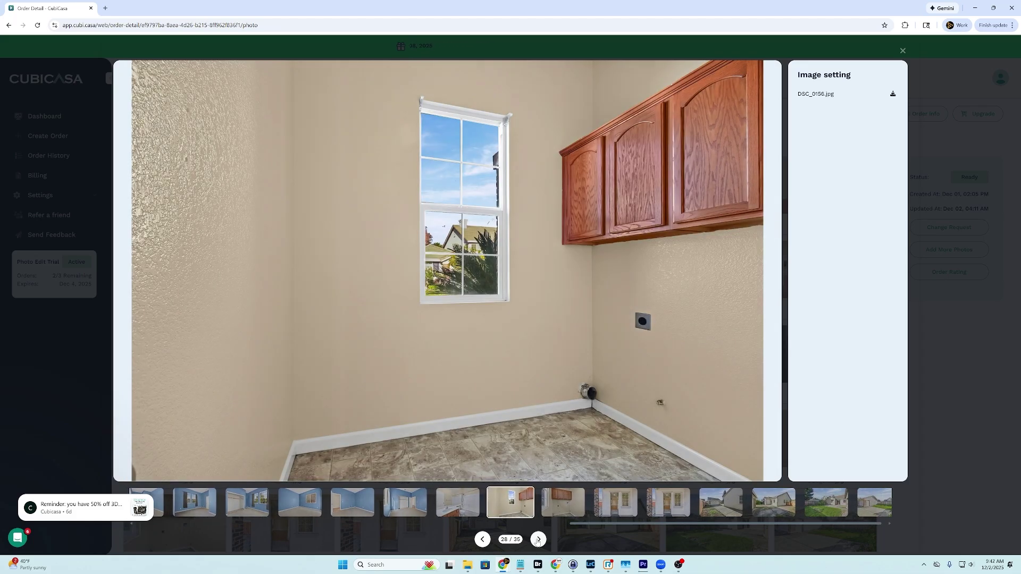
pyautogui.click(538, 540)
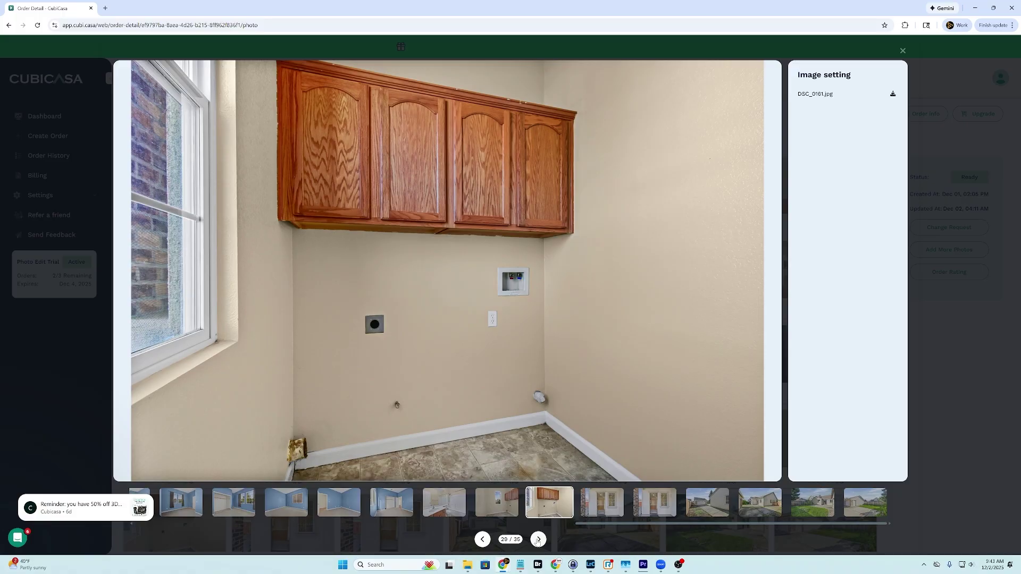
pyautogui.click(537, 540)
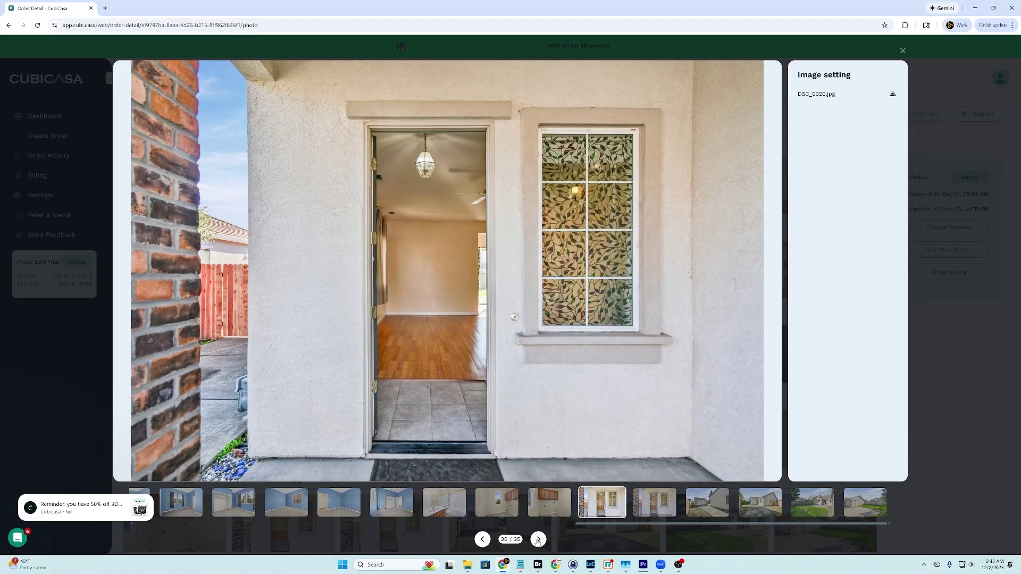
pyautogui.click(538, 540)
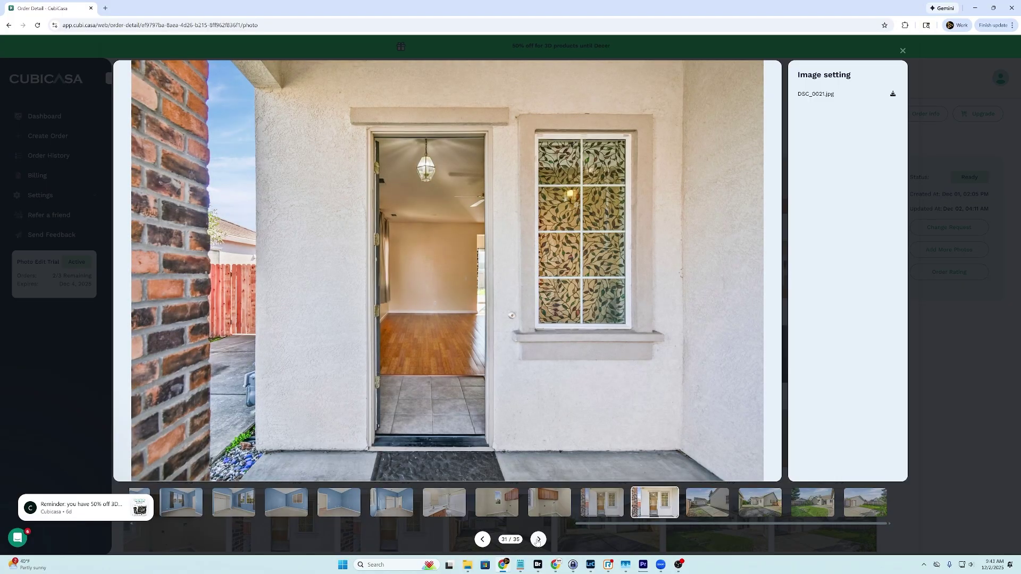
pyautogui.click(538, 540)
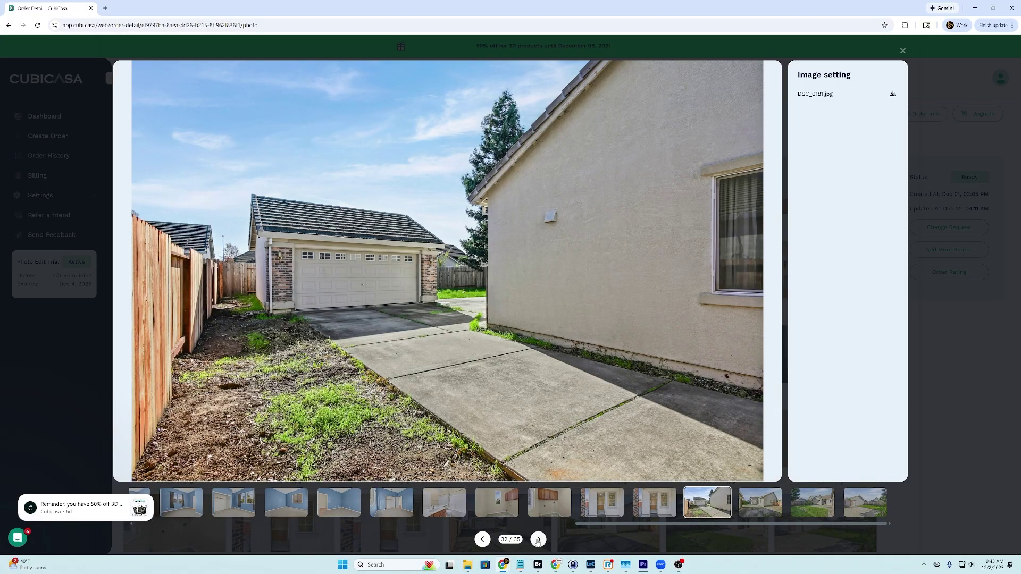
pyautogui.click(537, 540)
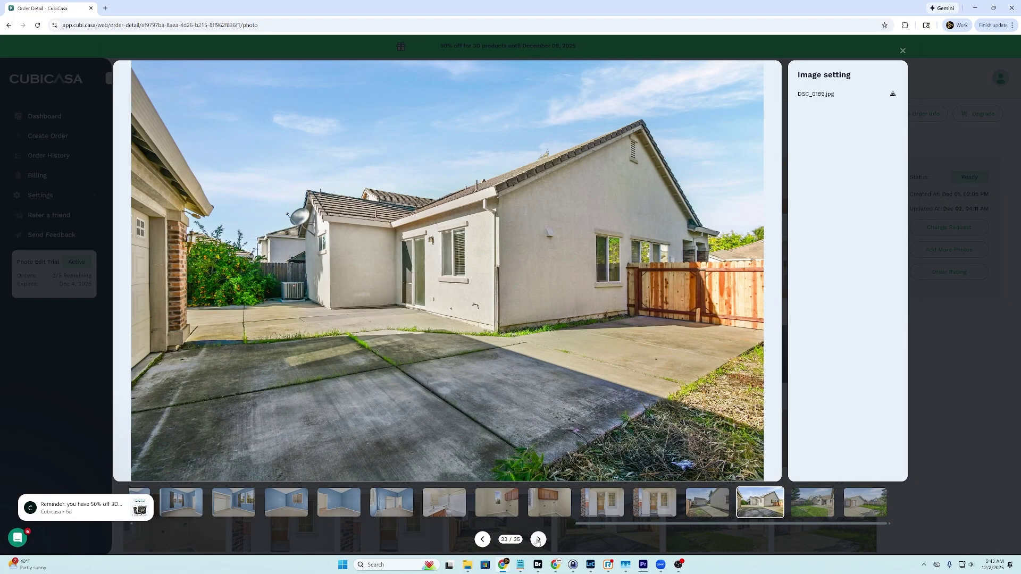
pyautogui.click(537, 540)
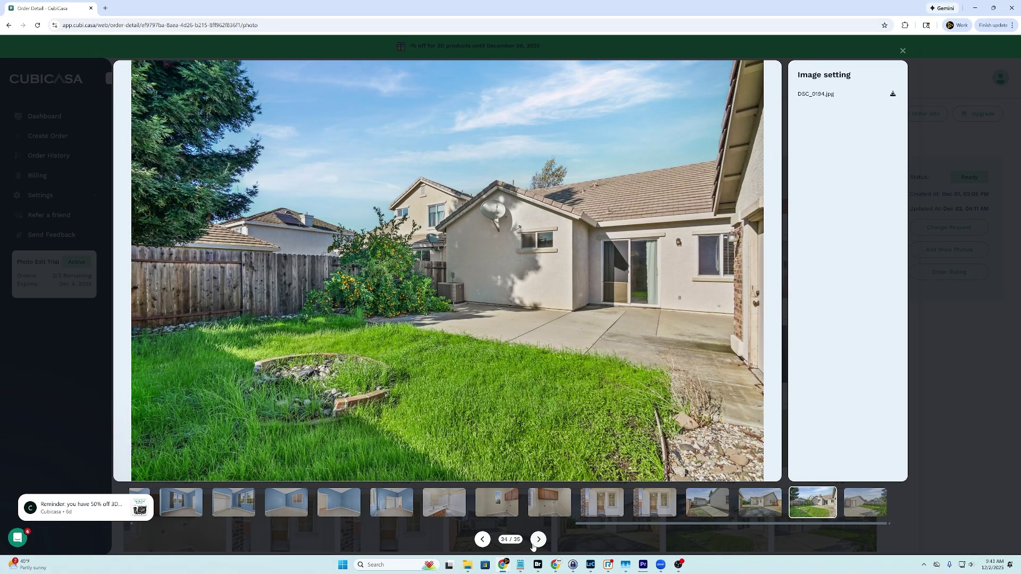
pyautogui.click(535, 544)
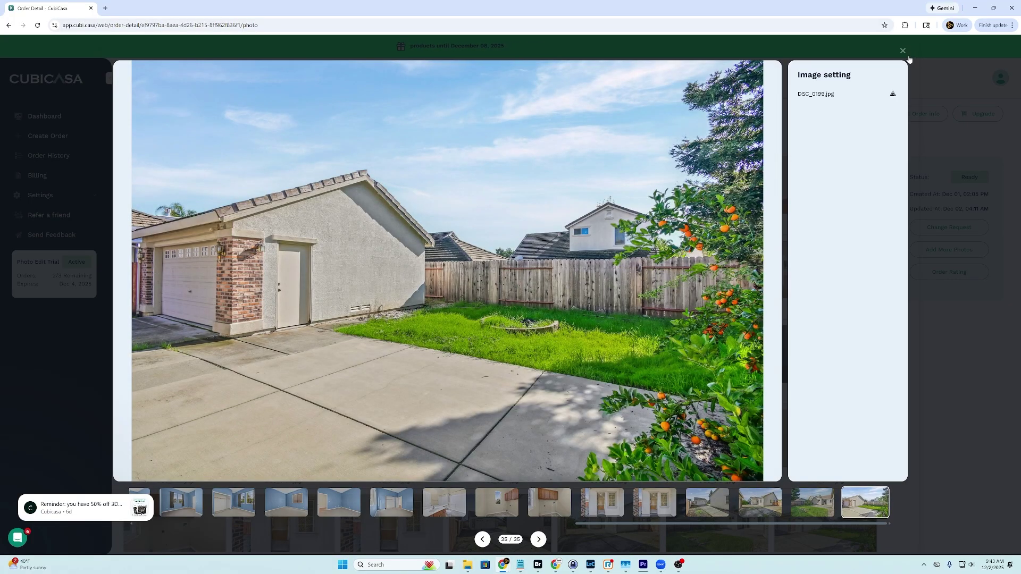
# Re-inspect living room photo DSC_0044, then open a Change Request on DSC_0044.jpg's image-specific panel
pyautogui.click(903, 51)
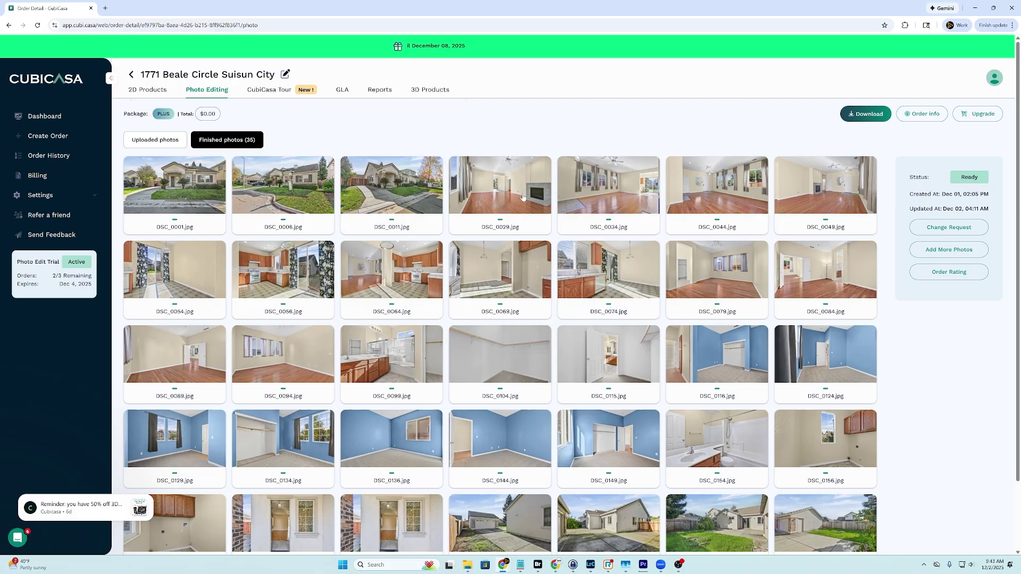
pyautogui.click(722, 180)
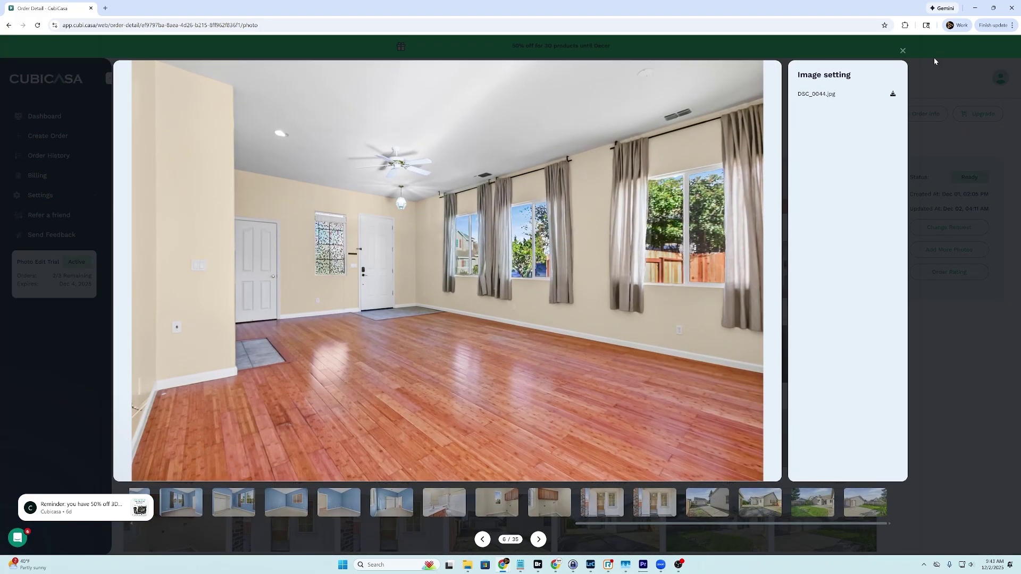
pyautogui.click(908, 50)
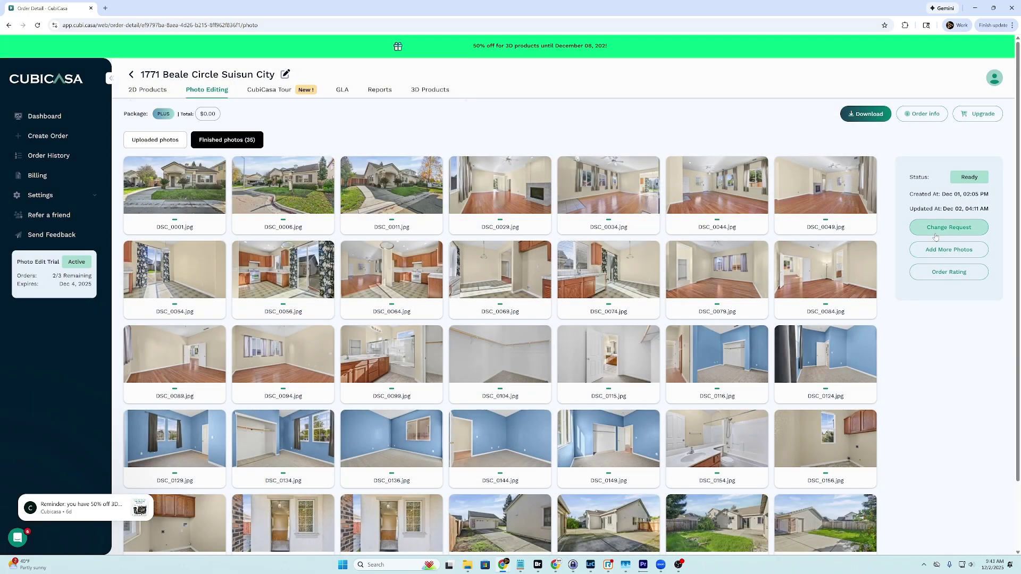
pyautogui.click(938, 231)
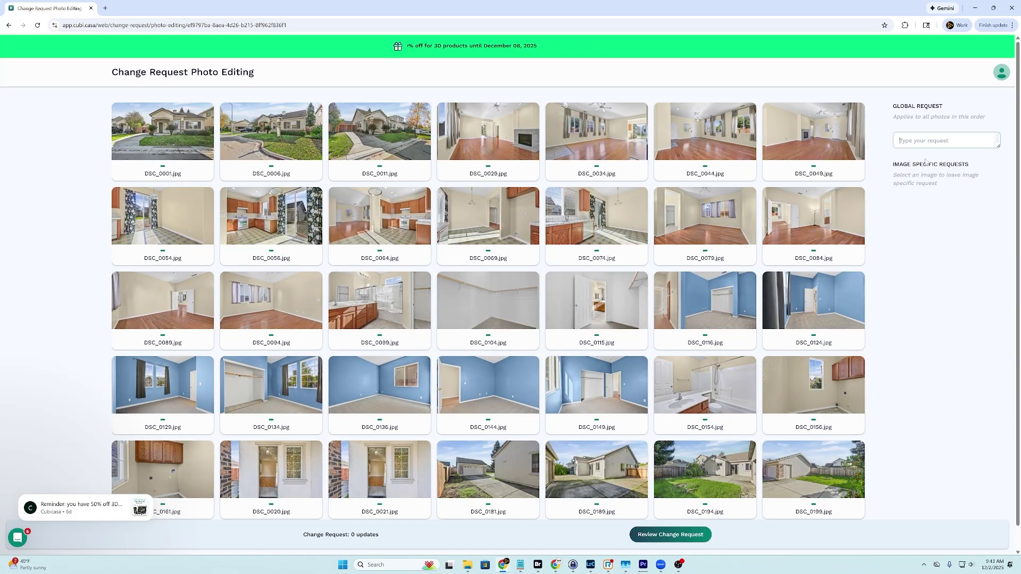
pyautogui.click(705, 133)
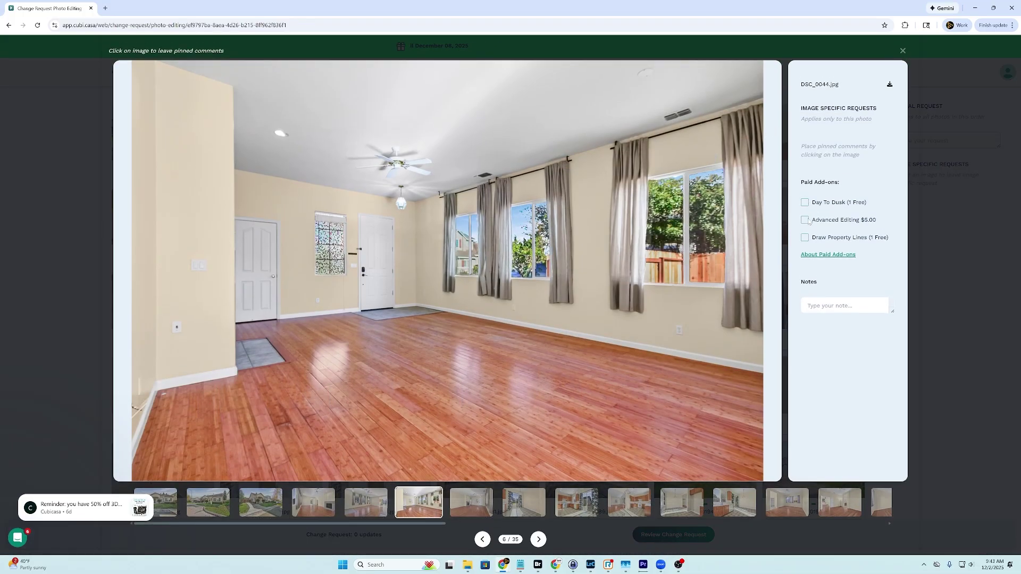
# Save a DSC_0044.jpg note about unclean window pulls and the cut-off right window frame, then close the viewer
pyautogui.click(829, 305)
pyautogui.write('window pulls')
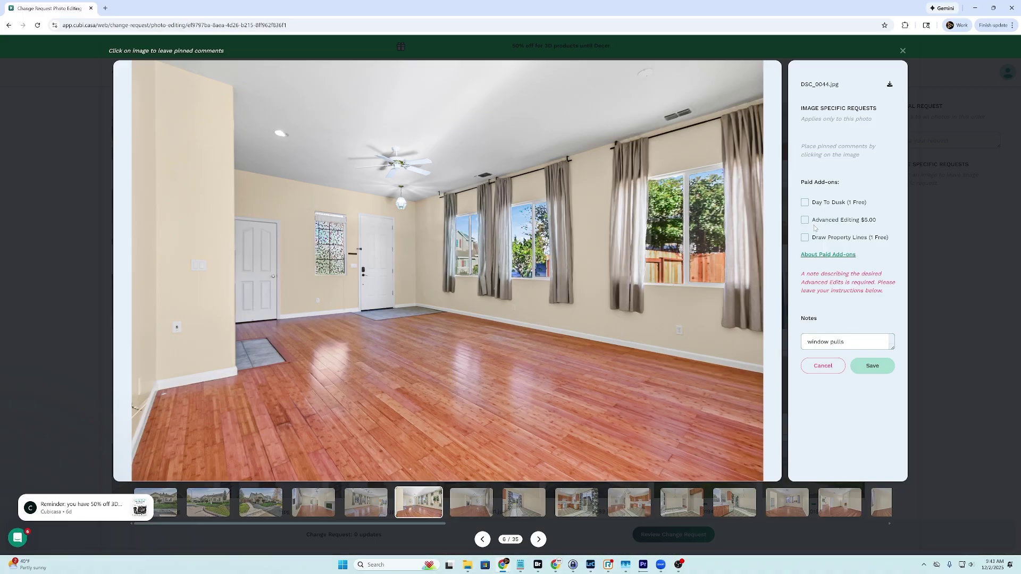
pyautogui.write('clean.  looks like the')
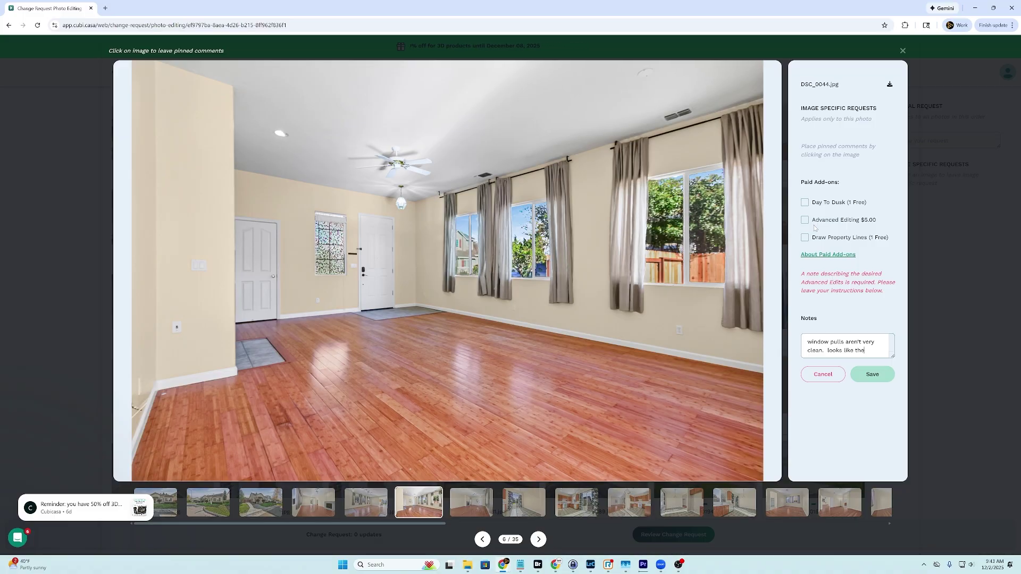
pyautogui.write(' window frame was cut into')
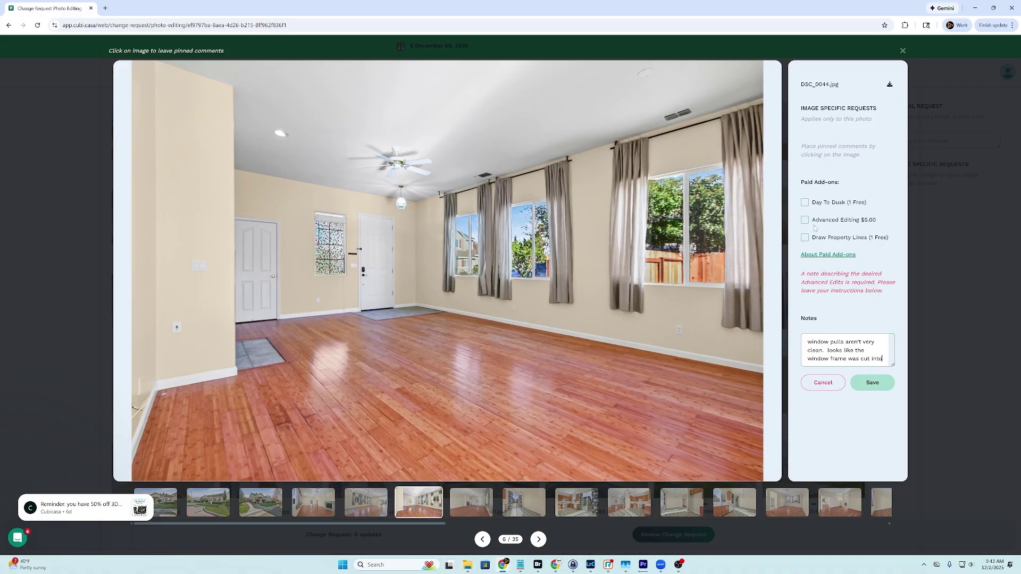
pyautogui.write(' a bit, particularly on the')
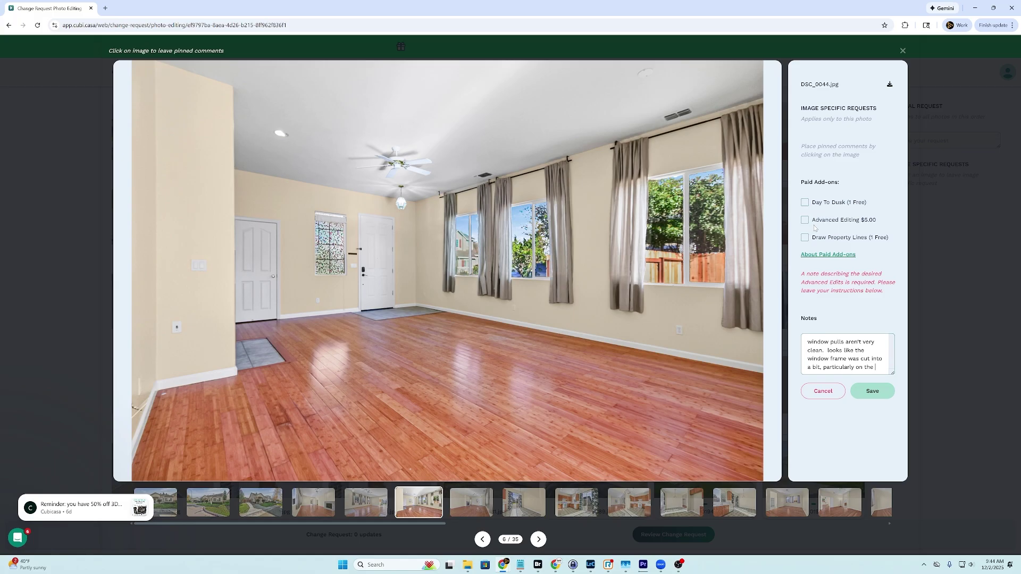
pyautogui.write('ht side window.')
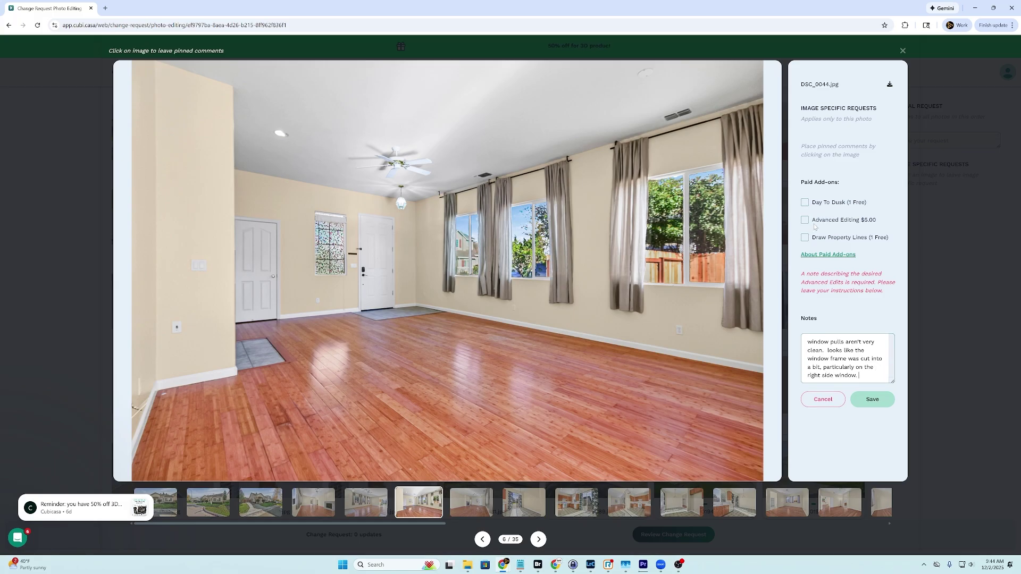
pyautogui.click(872, 399)
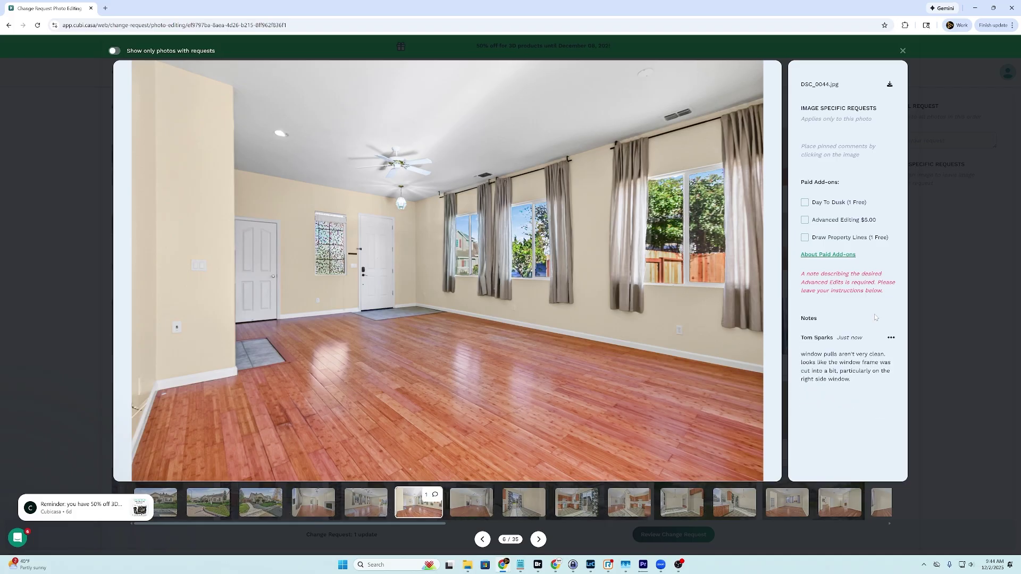
pyautogui.click(903, 49)
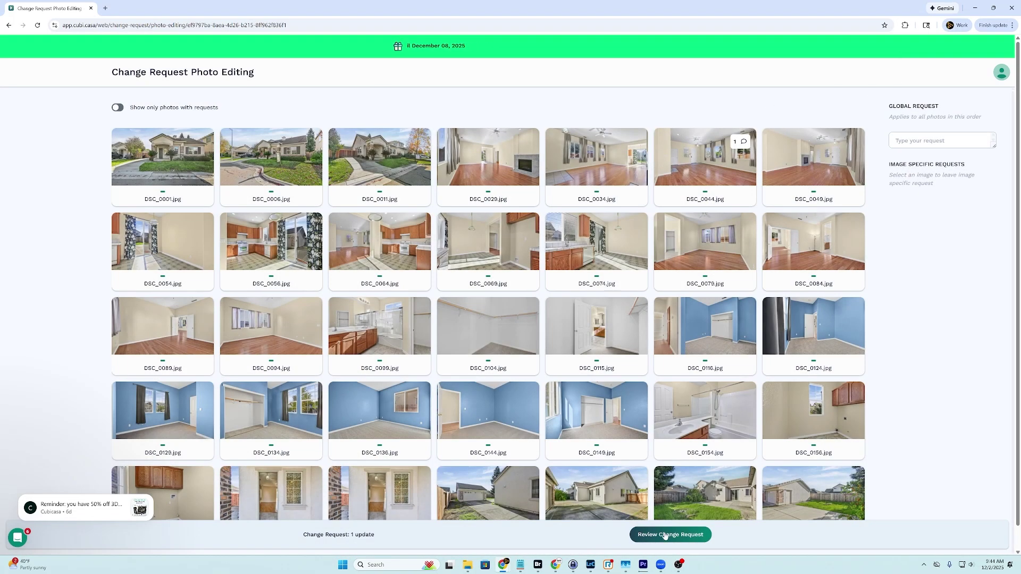
# Submit the change request for the window-pull fix and dismiss the success confirmation
pyautogui.click(666, 536)
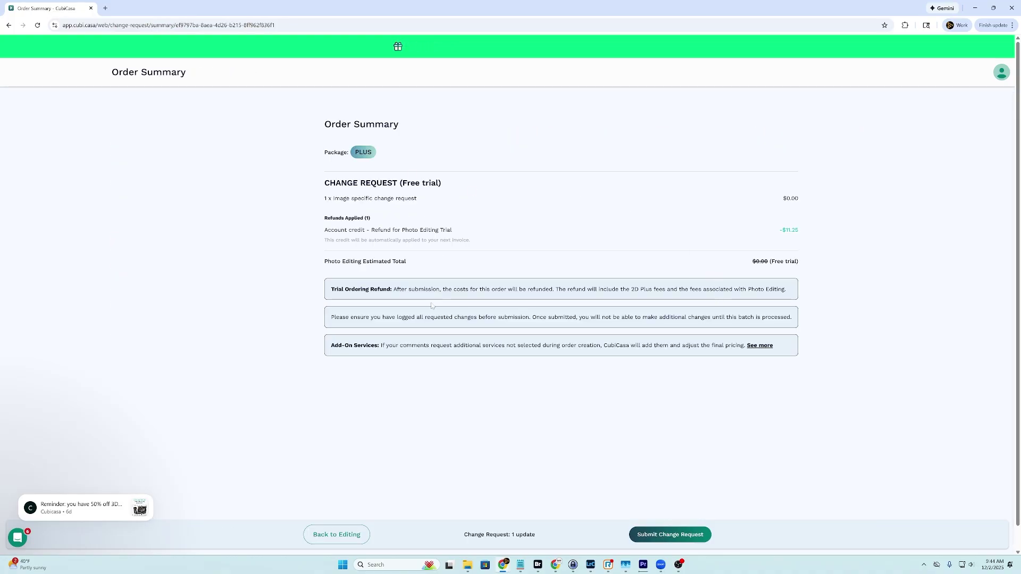
pyautogui.click(663, 536)
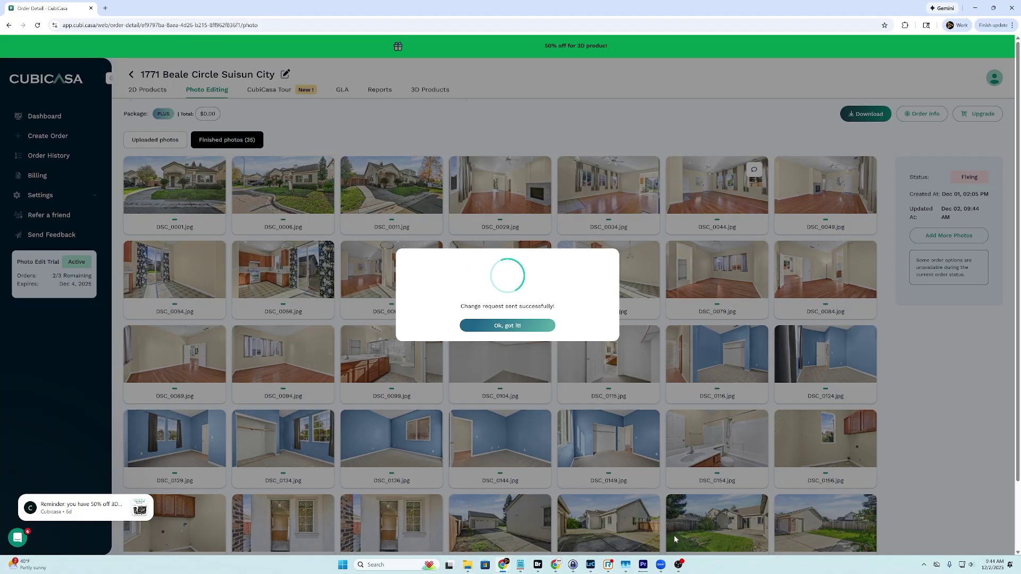
pyautogui.click(490, 325)
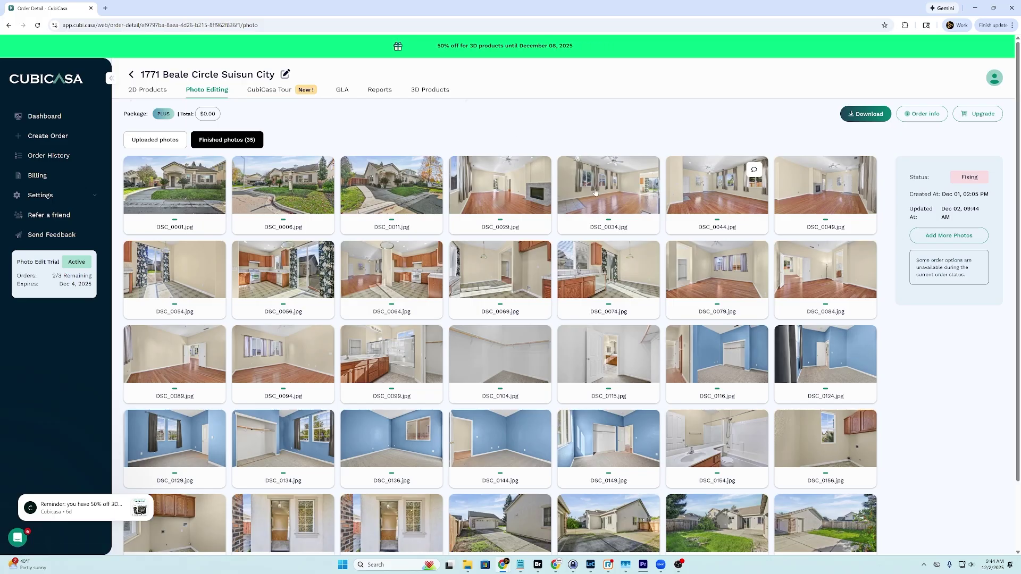
pyautogui.click(74, 136)
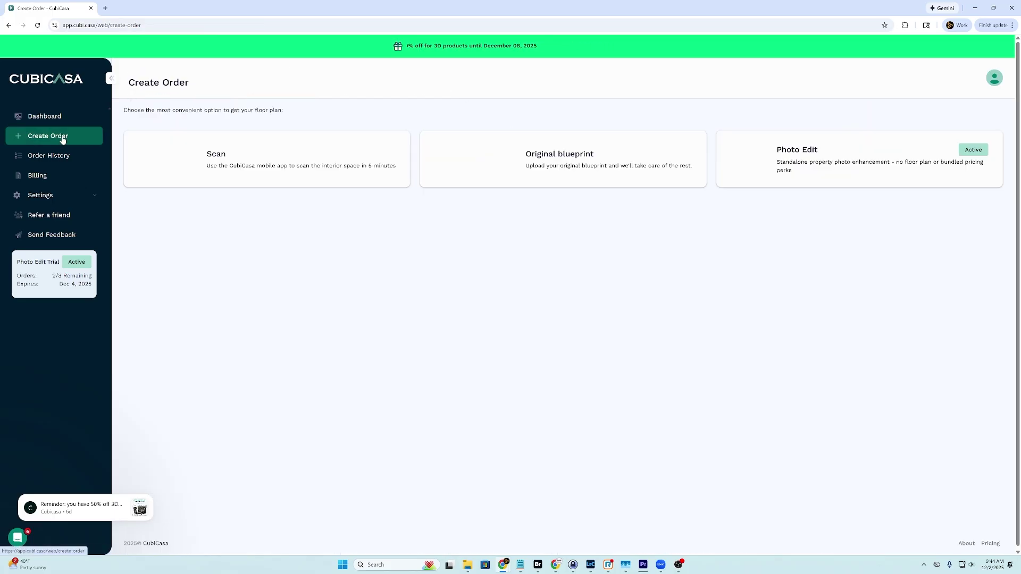
pyautogui.click(57, 156)
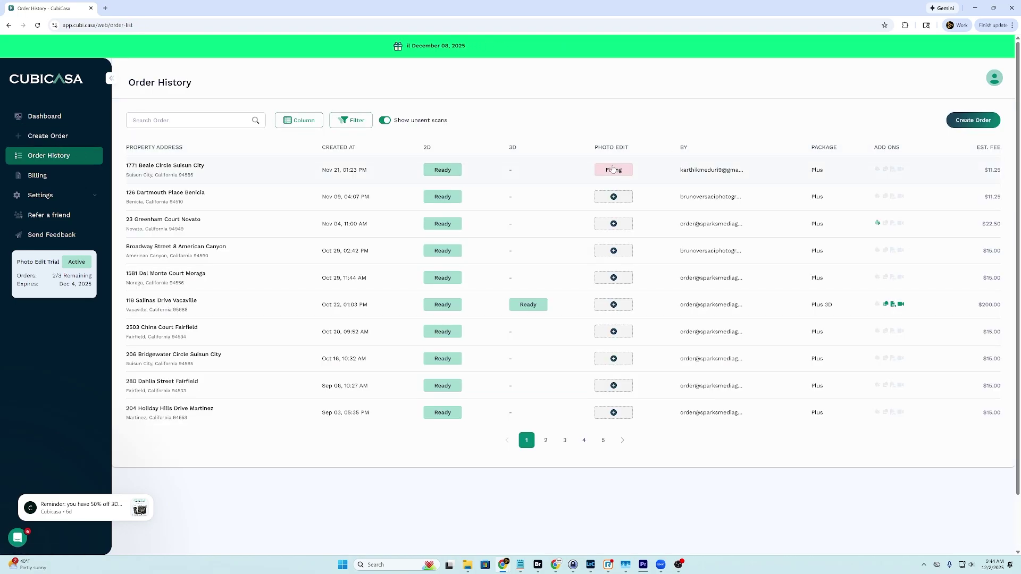
pyautogui.click(628, 179)
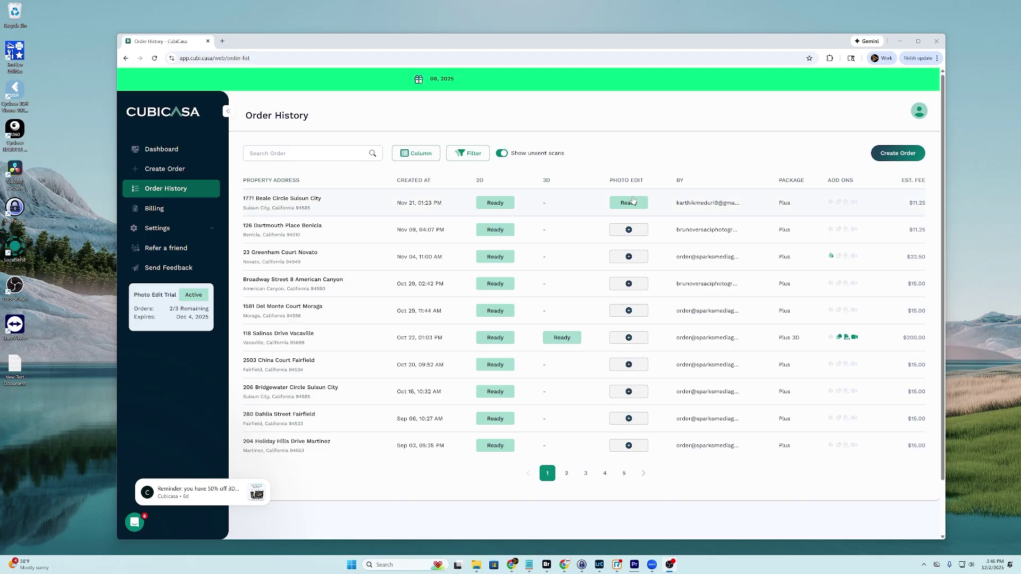
pyautogui.click(632, 203)
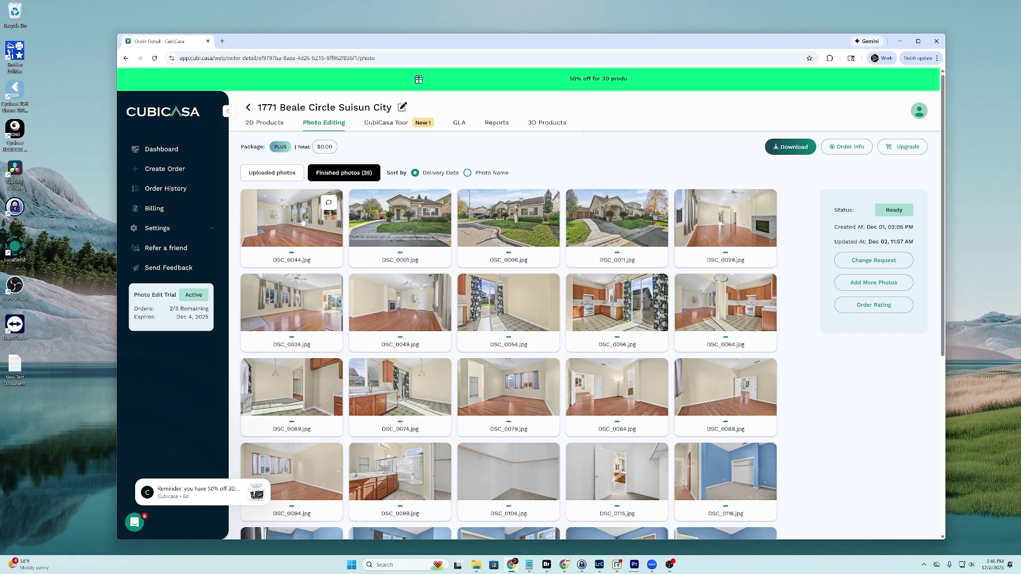
pyautogui.click(302, 222)
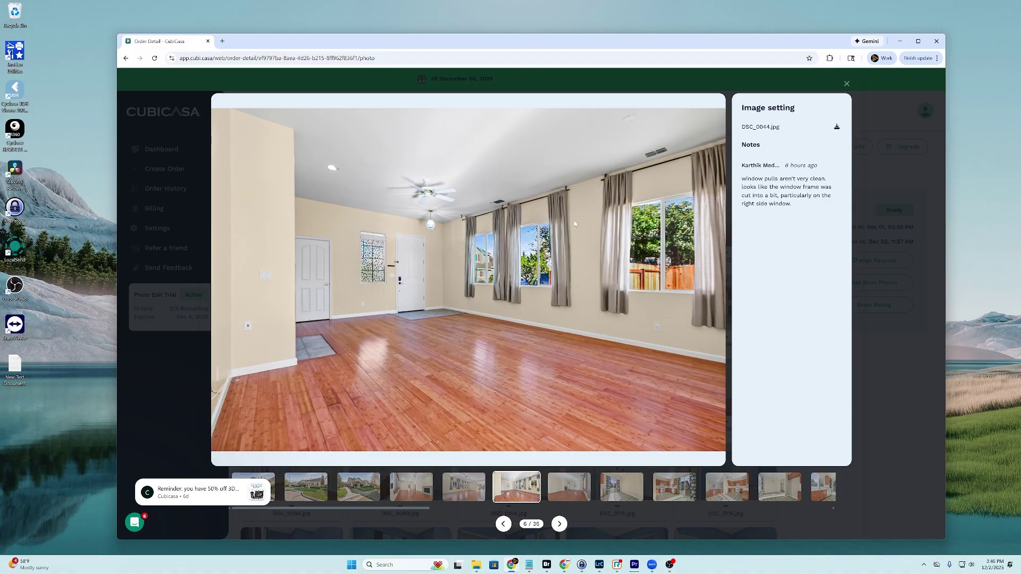
pyautogui.click(846, 84)
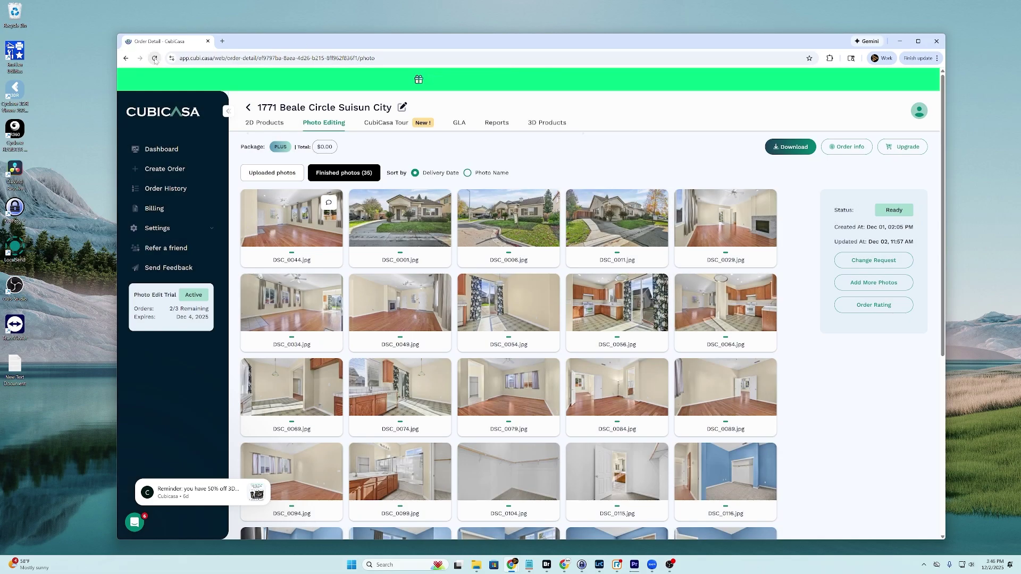
pyautogui.click(155, 58)
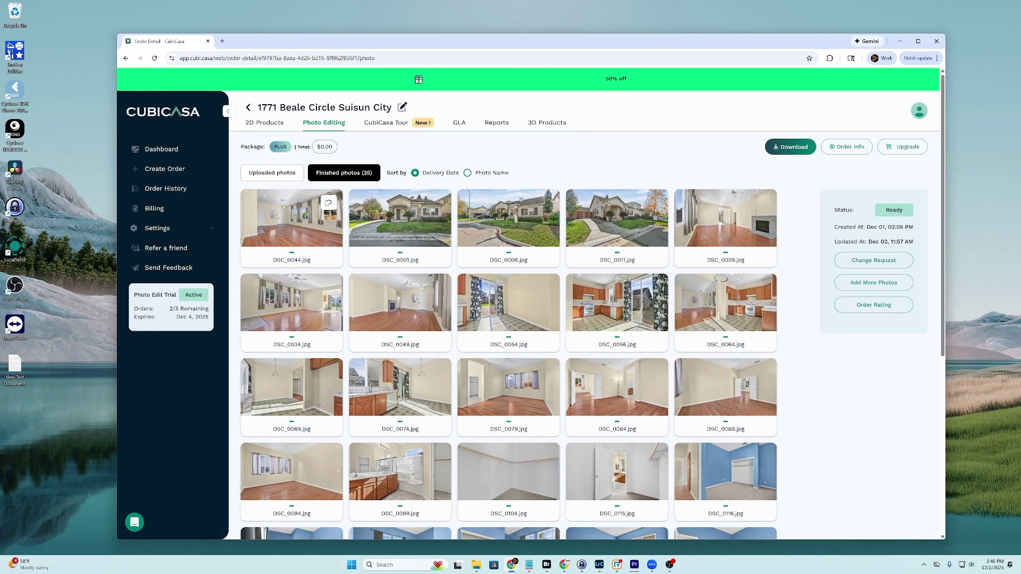
pyautogui.click(328, 203)
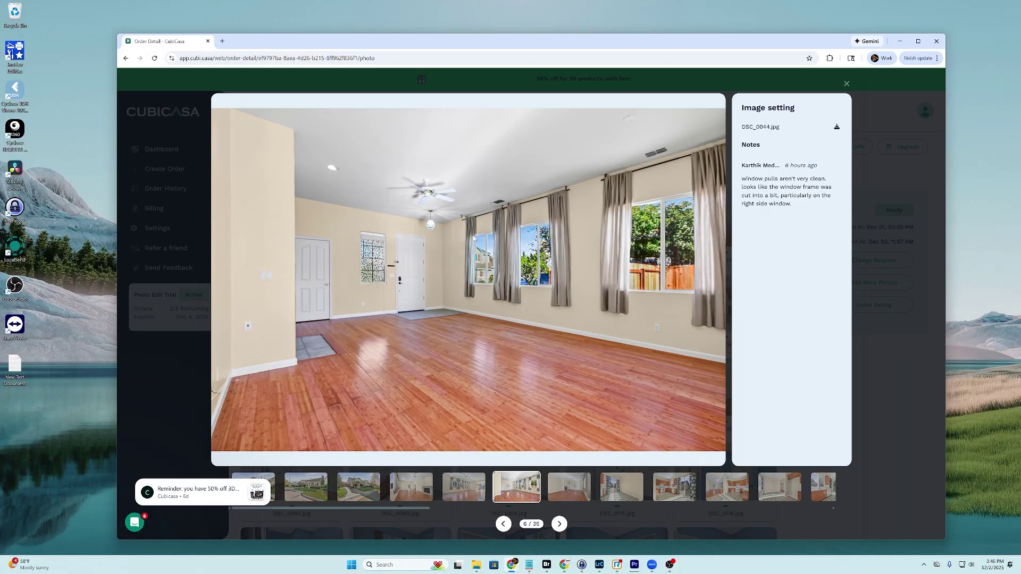
# Download the edited DSC_0044 and show DSC_0044_print in the Downloads folder
pyautogui.click(834, 128)
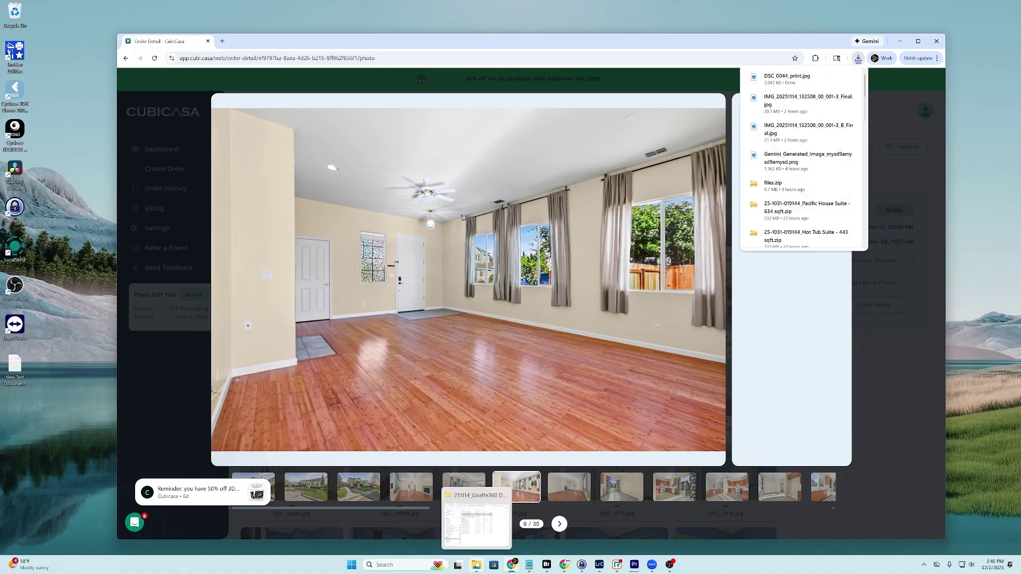
pyautogui.click(476, 564)
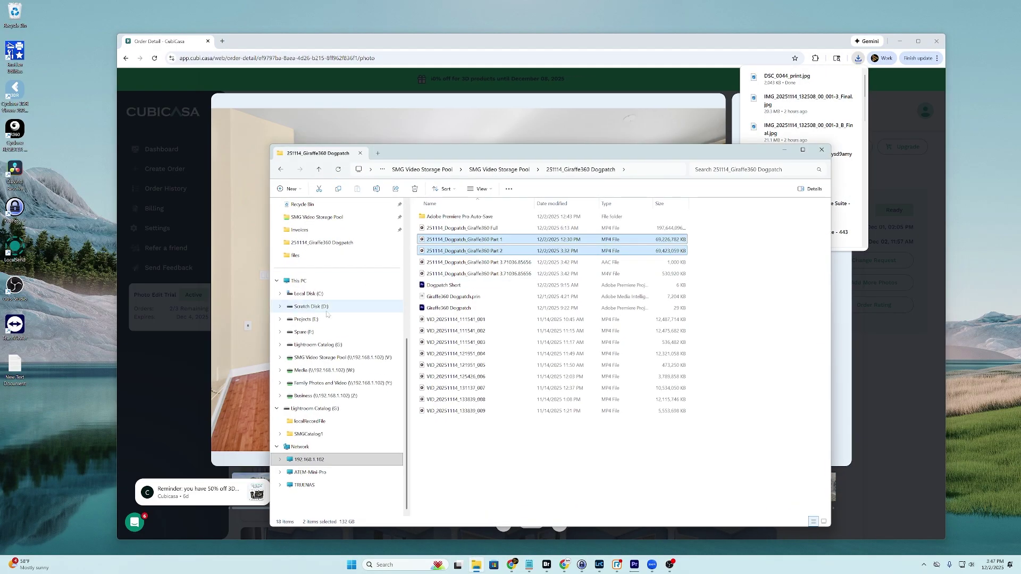
pyautogui.click(303, 257)
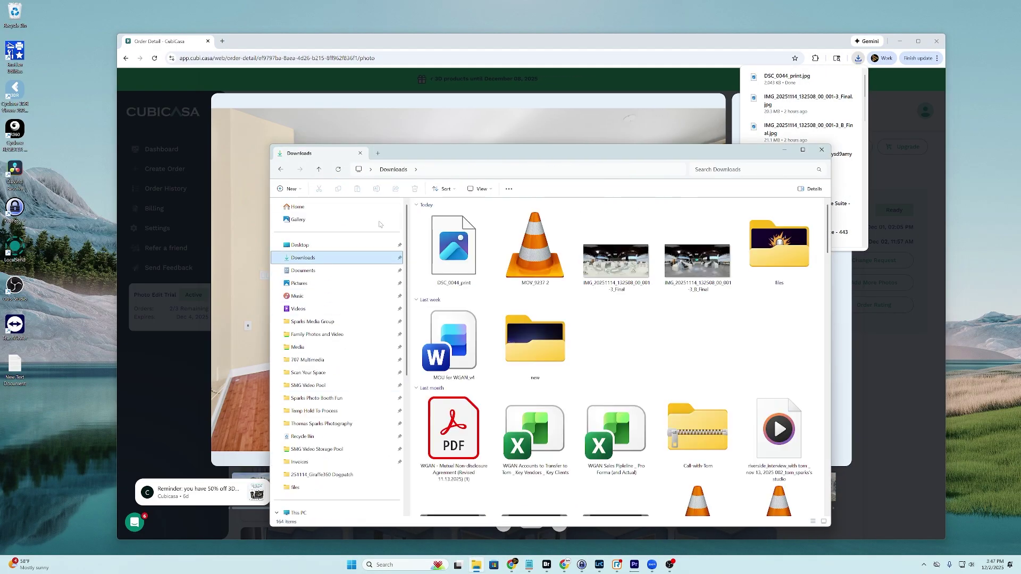
# Open DSC_0044_print.jpg in Windows Photos and place its window over the browser
pyautogui.click(442, 257)
pyautogui.doubleClick(443, 257)
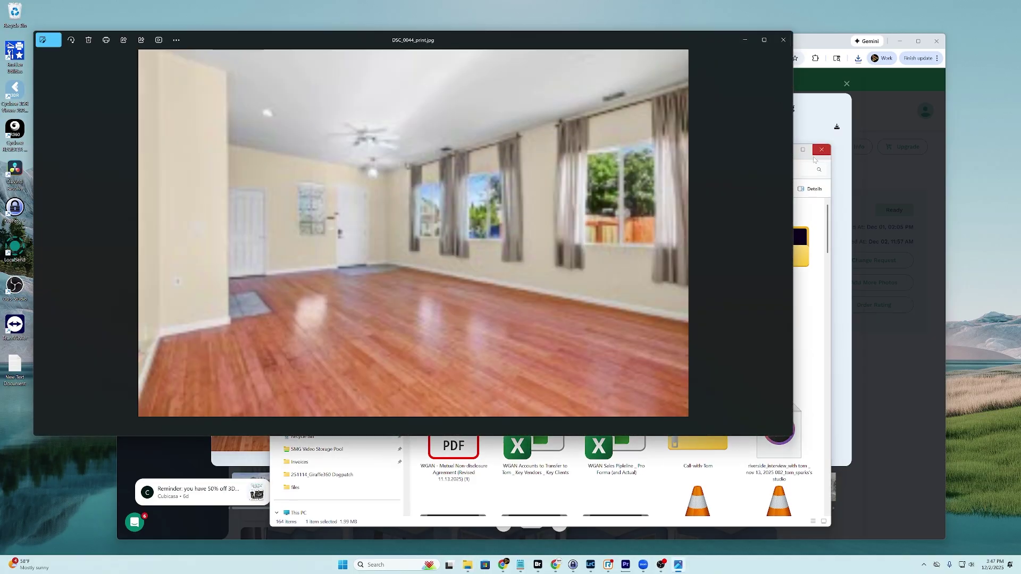
pyautogui.click(799, 160)
pyautogui.click(783, 149)
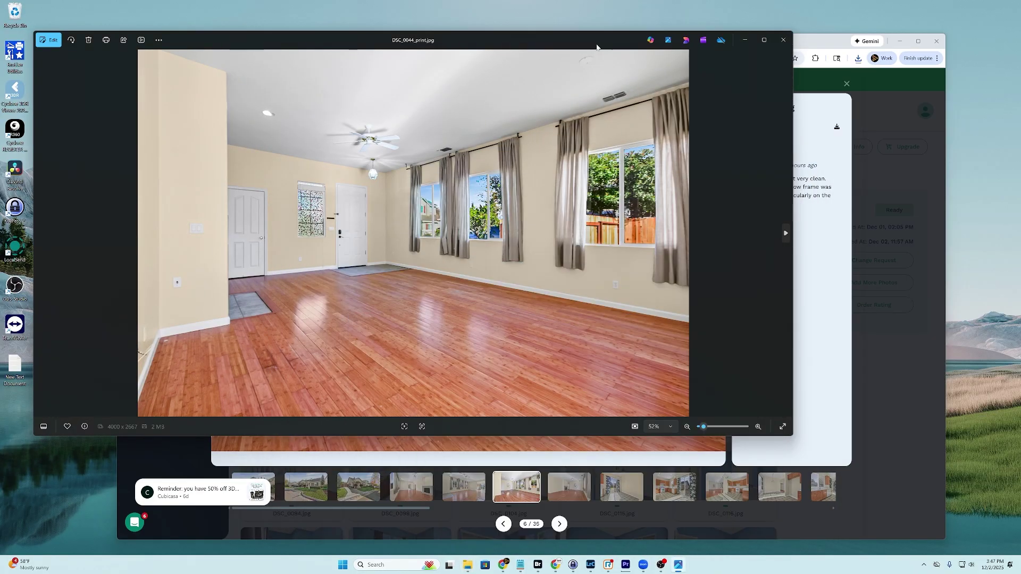
pyautogui.moveTo(573, 32); pyautogui.dragTo(697, 102)
# Zoom in on the window frames, including the left window, then close Photos
pyautogui.scroll(6, 777, 218)
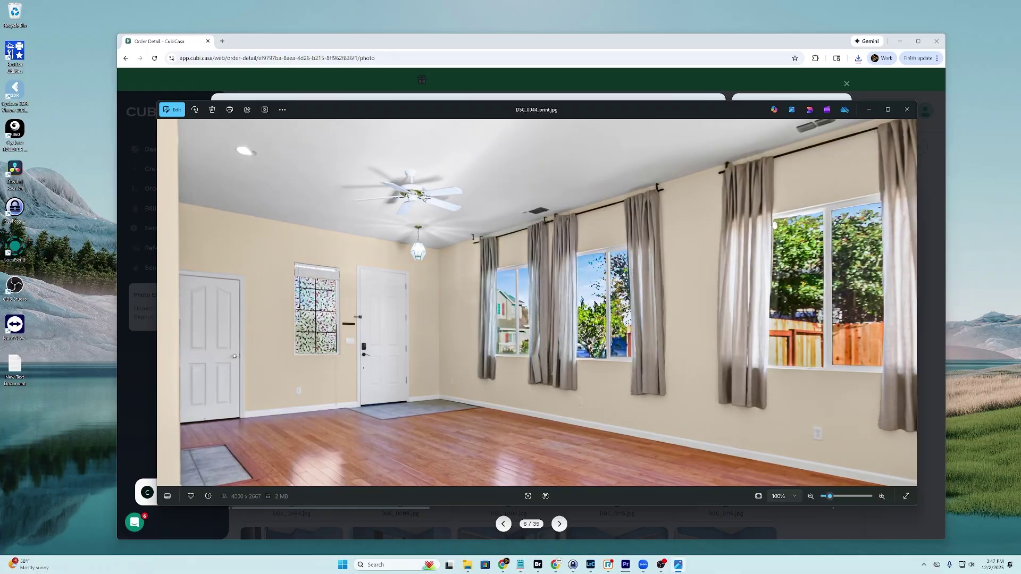
pyautogui.scroll(6, 777, 218)
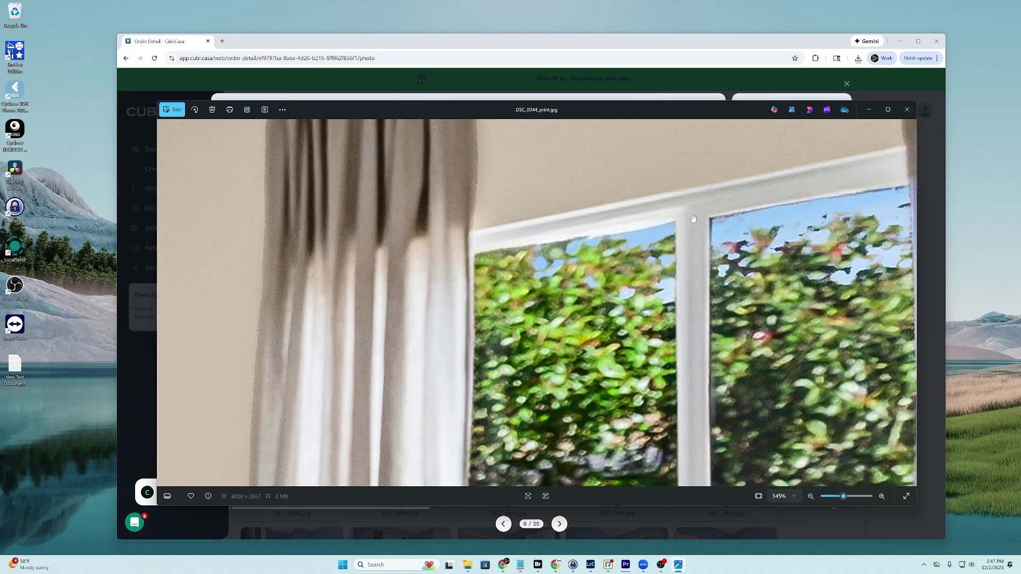
pyautogui.scroll(-5, 373, 300)
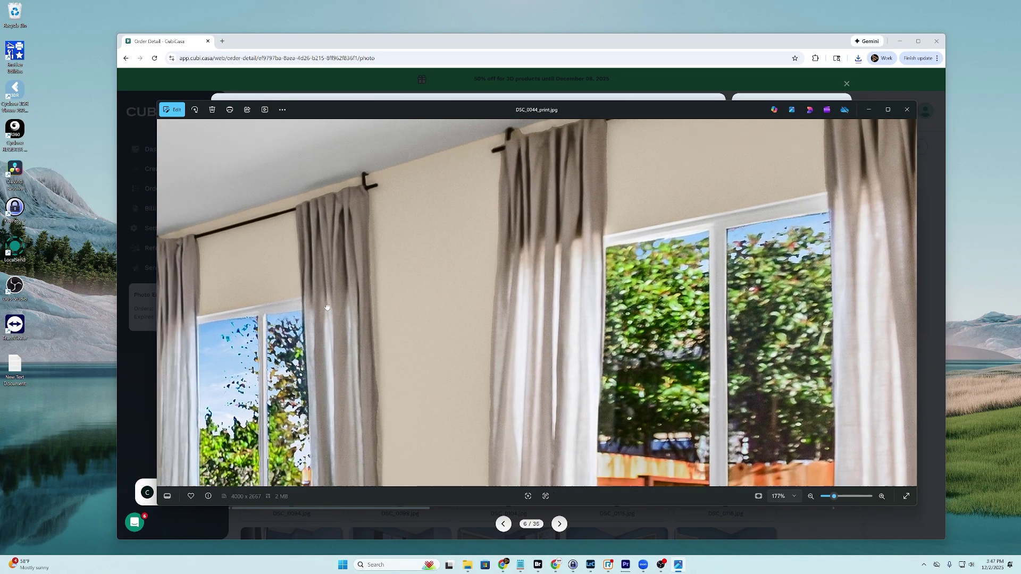
pyautogui.moveTo(327, 307); pyautogui.dragTo(404, 313)
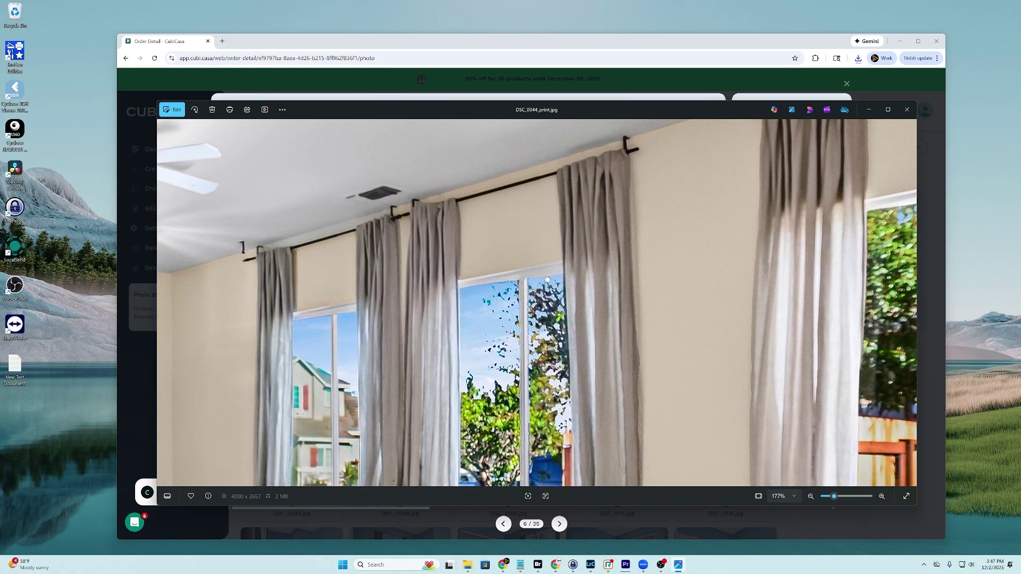
pyautogui.scroll(6, 515, 280)
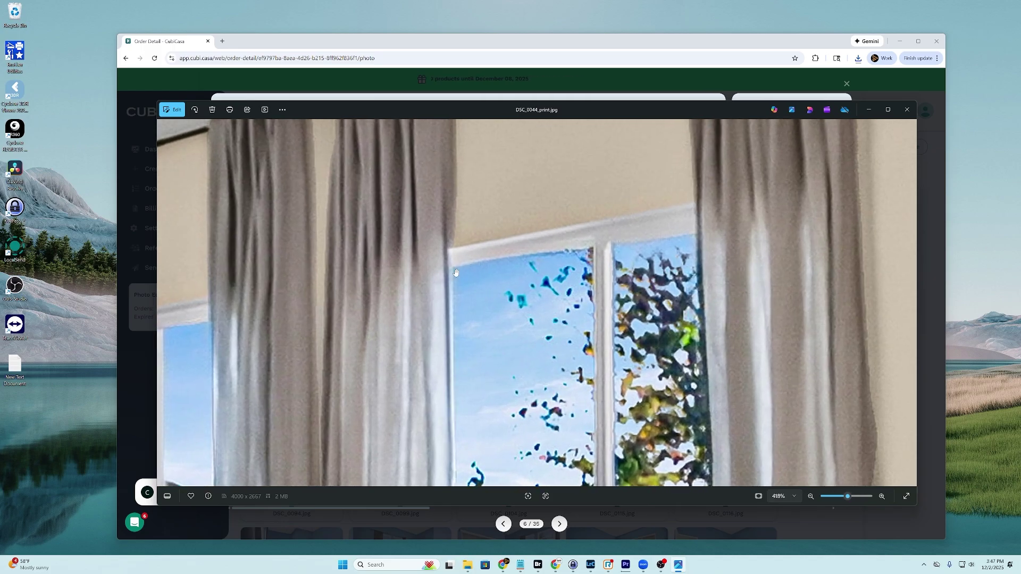
pyautogui.moveTo(398, 309); pyautogui.dragTo(542, 276)
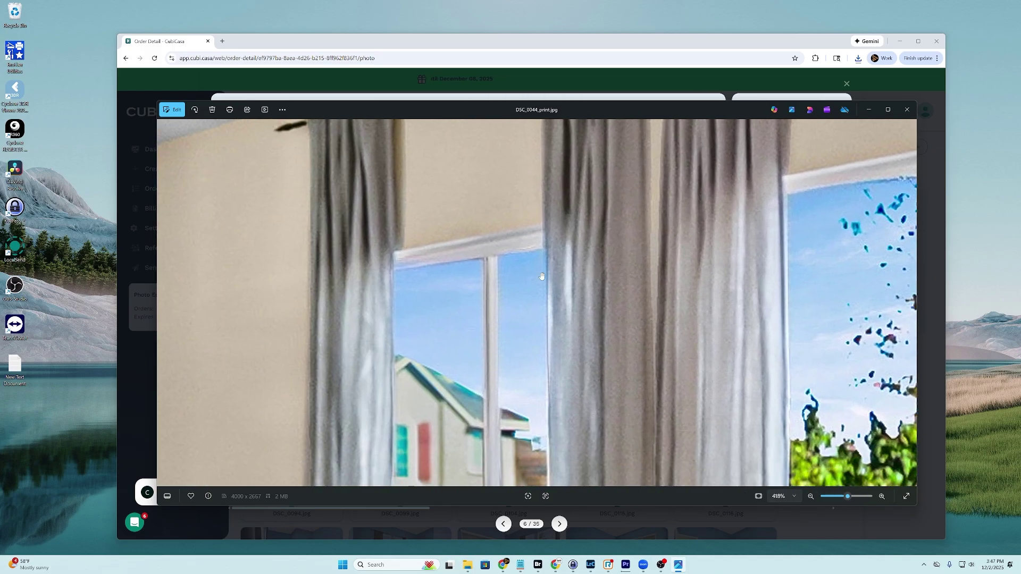
pyautogui.scroll(-2, 452, 268)
pyautogui.scroll(6, 446, 269)
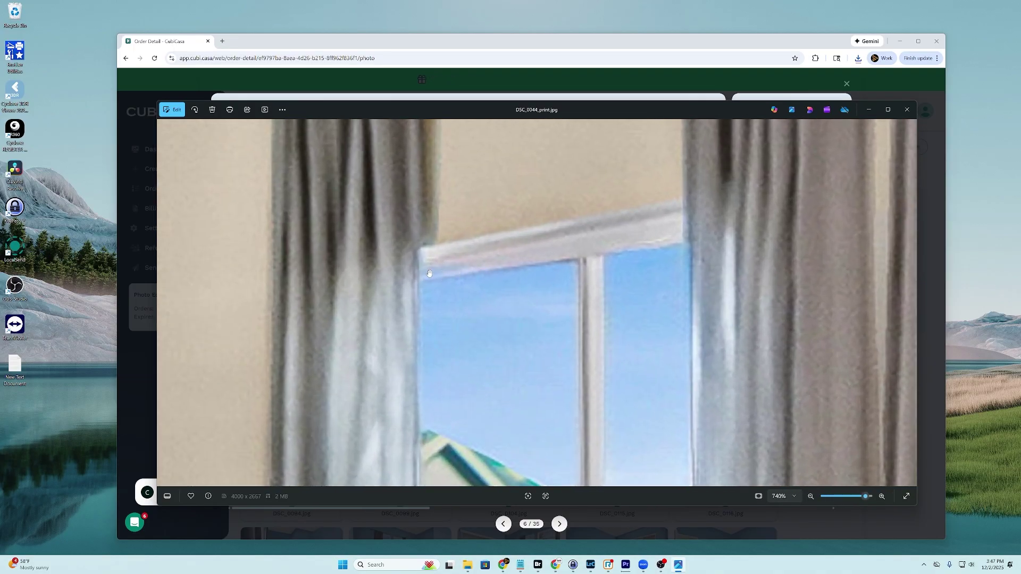
pyautogui.scroll(-10, 448, 278)
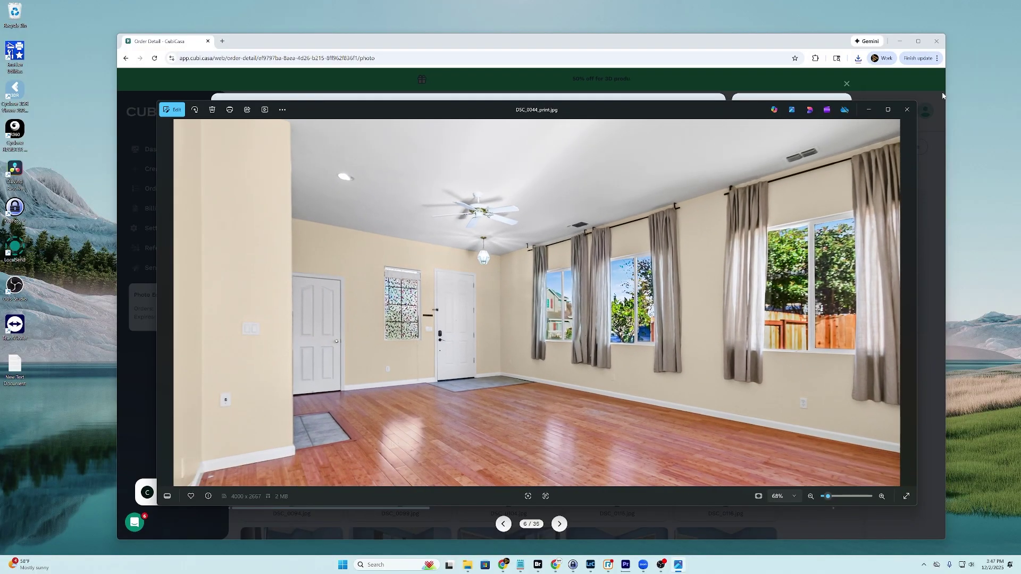
pyautogui.click(906, 109)
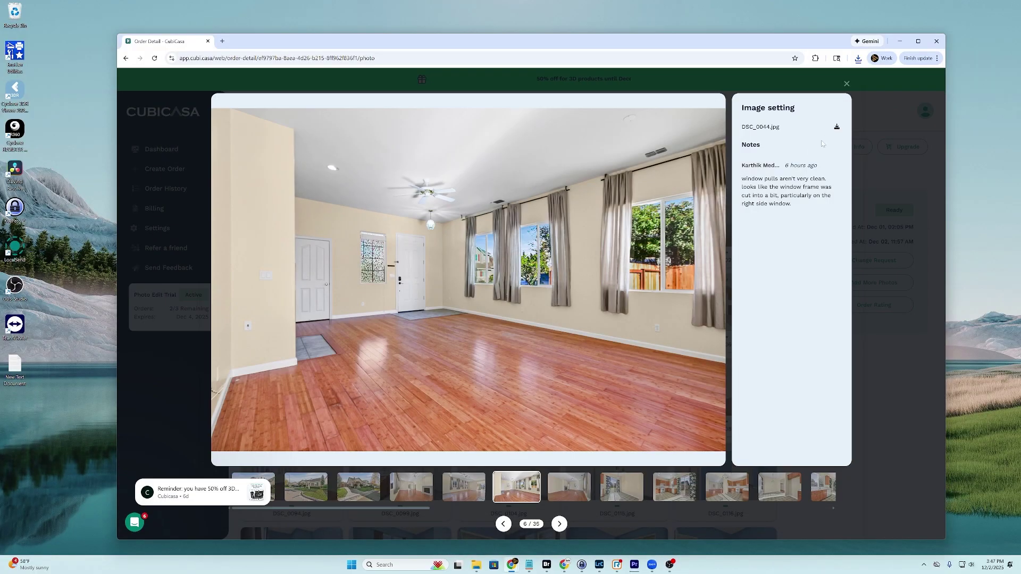
# Save a global request that image 0044 still isn't fixed and its window pulls need correcting
pyautogui.click(846, 85)
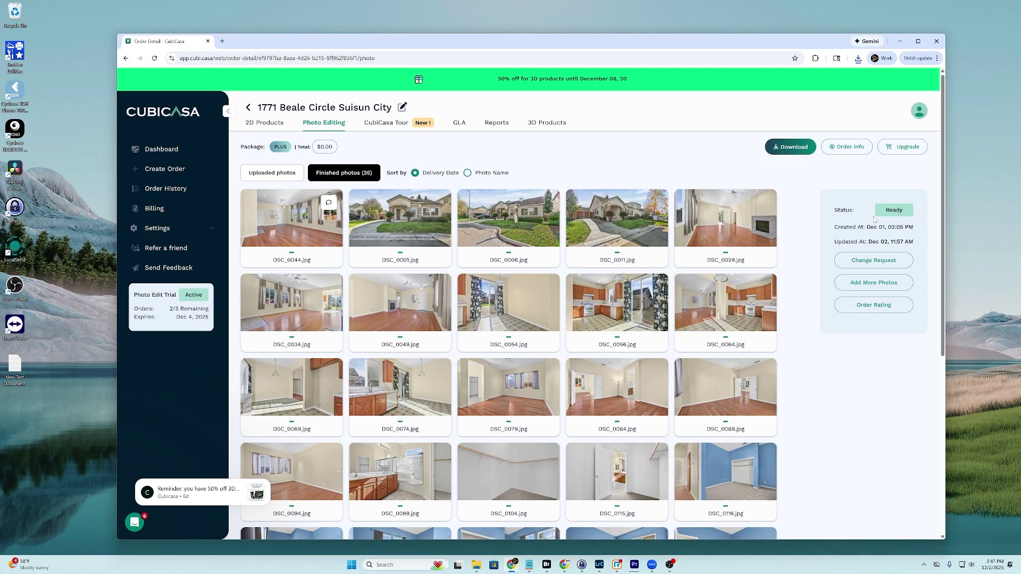
pyautogui.click(868, 259)
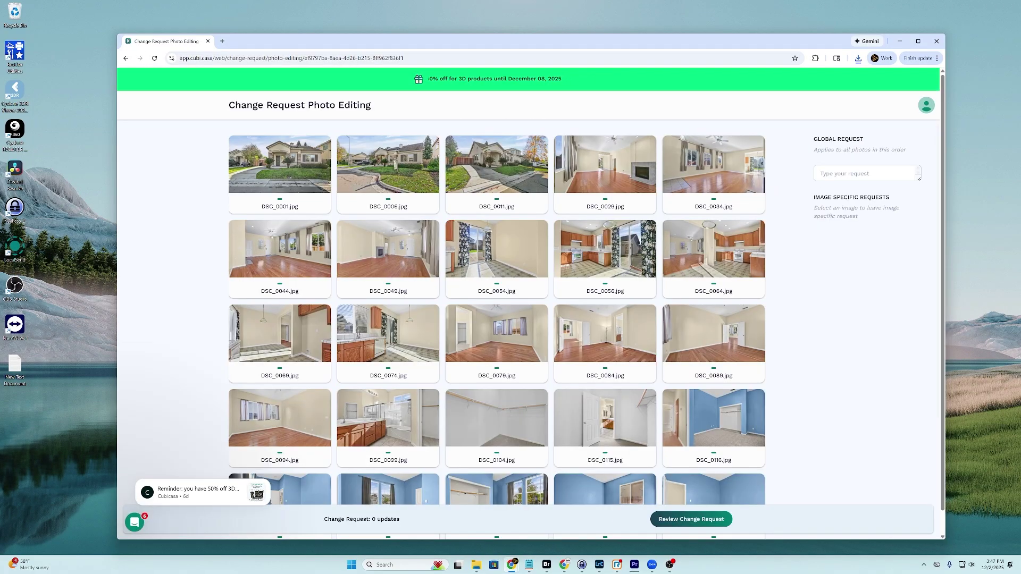
pyautogui.click(820, 174)
pyautogui.write('image')
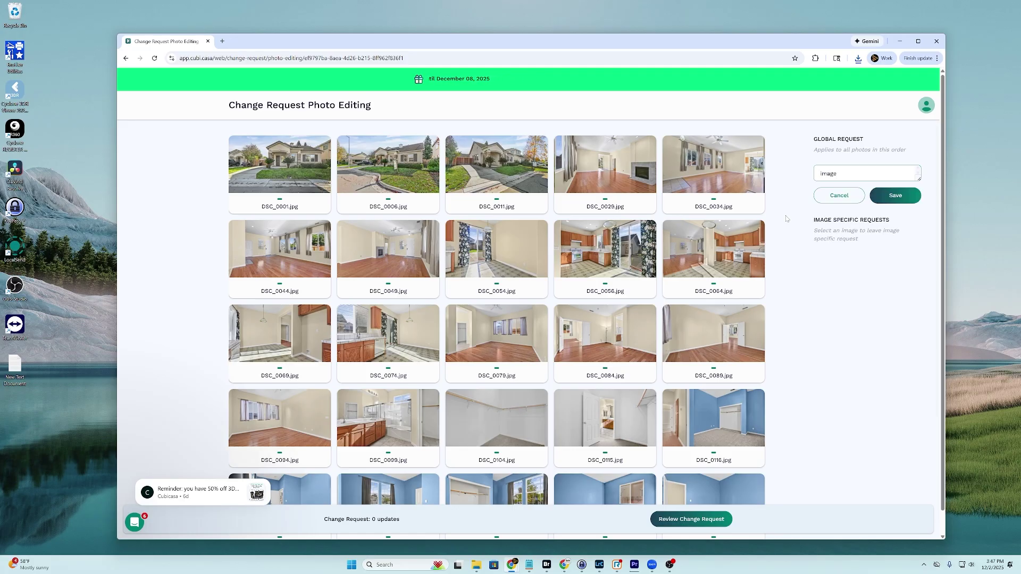
pyautogui.write(" 0044 still isnt' fixed. ple")
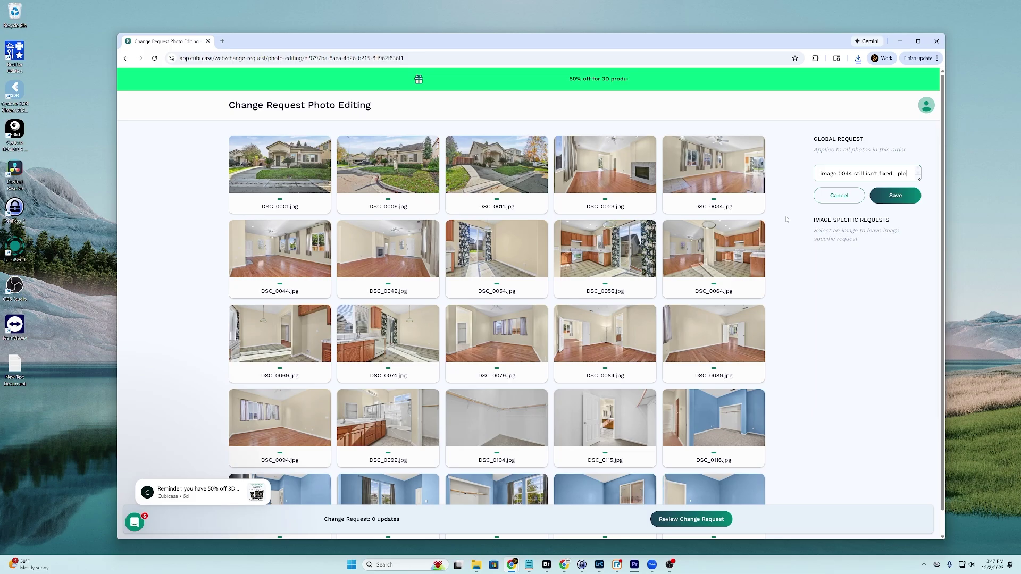
pyautogui.write('ase correct wind')
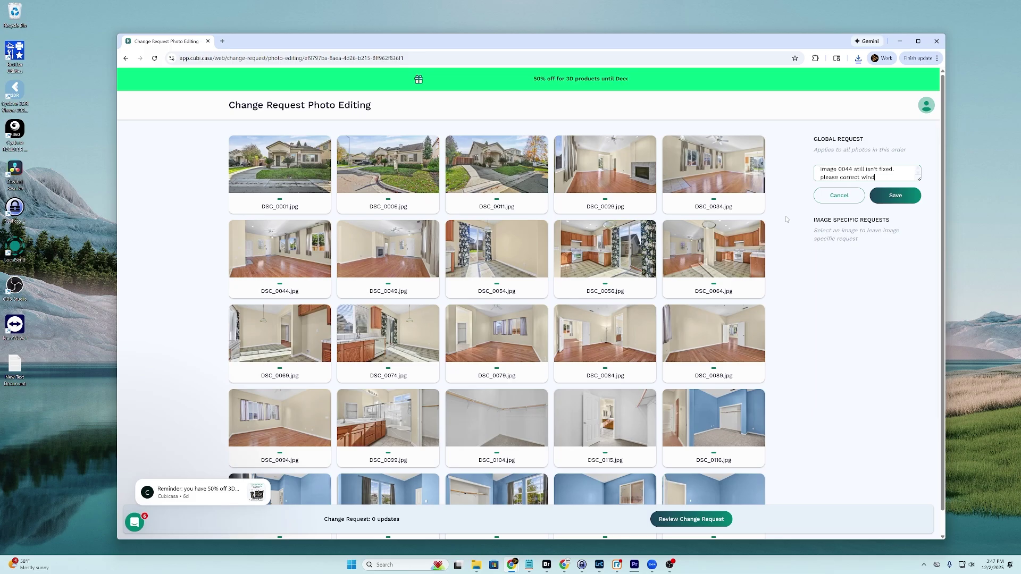
pyautogui.write('ow pulls to now cut int')
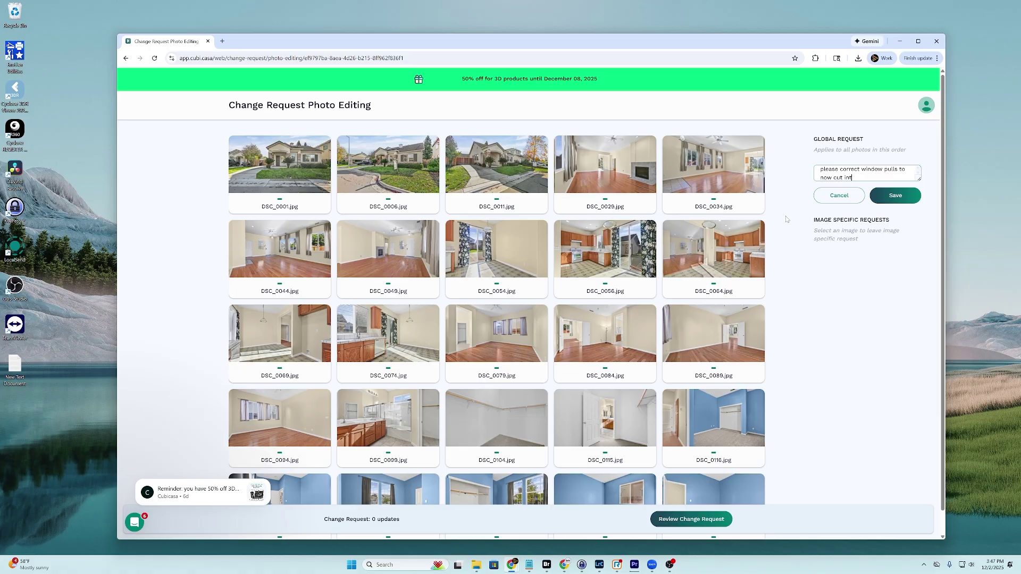
pyautogui.write('o window frames.')
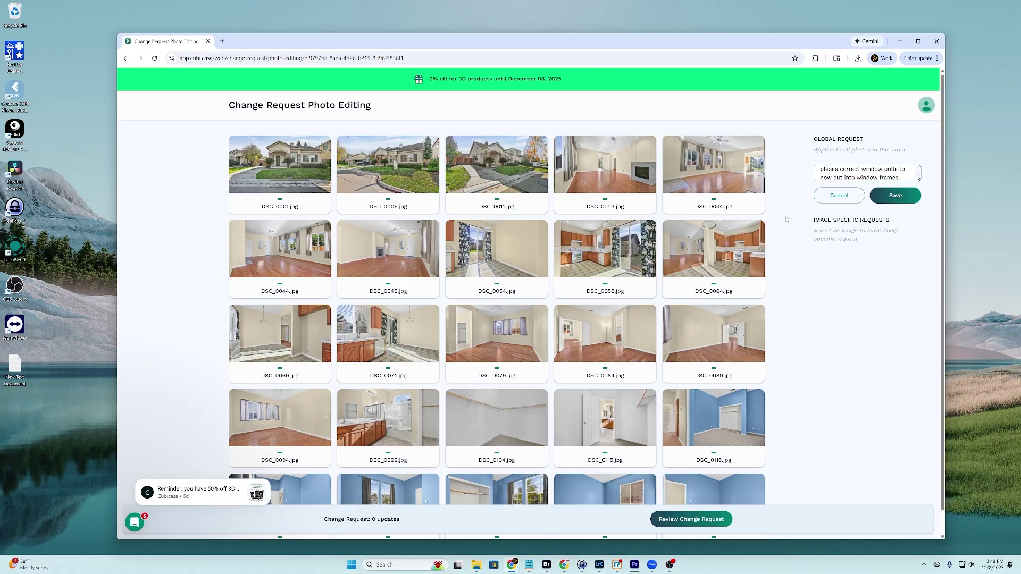
pyautogui.click(883, 198)
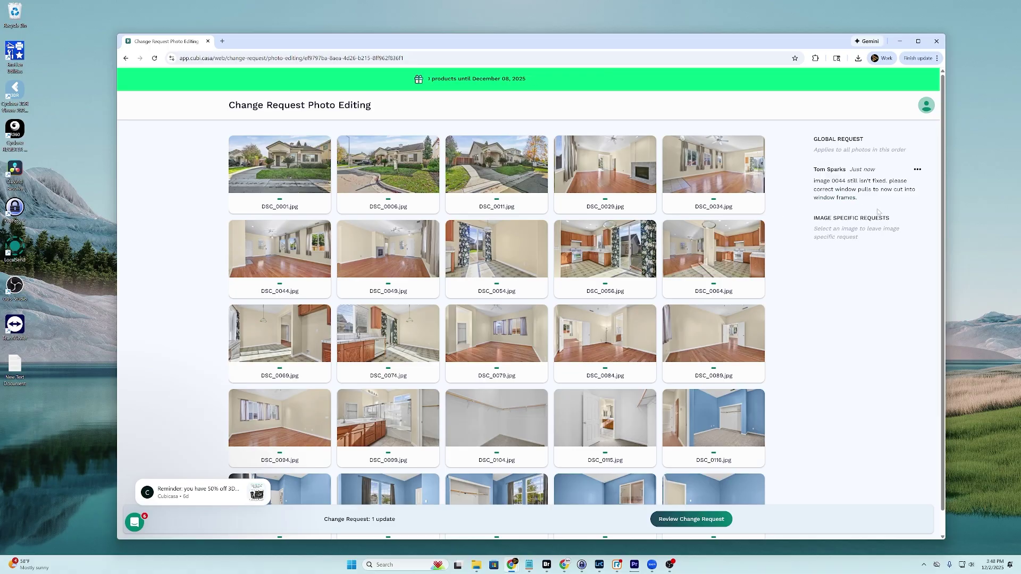
# Submit the second change request and go to the list of all orders
pyautogui.click(694, 520)
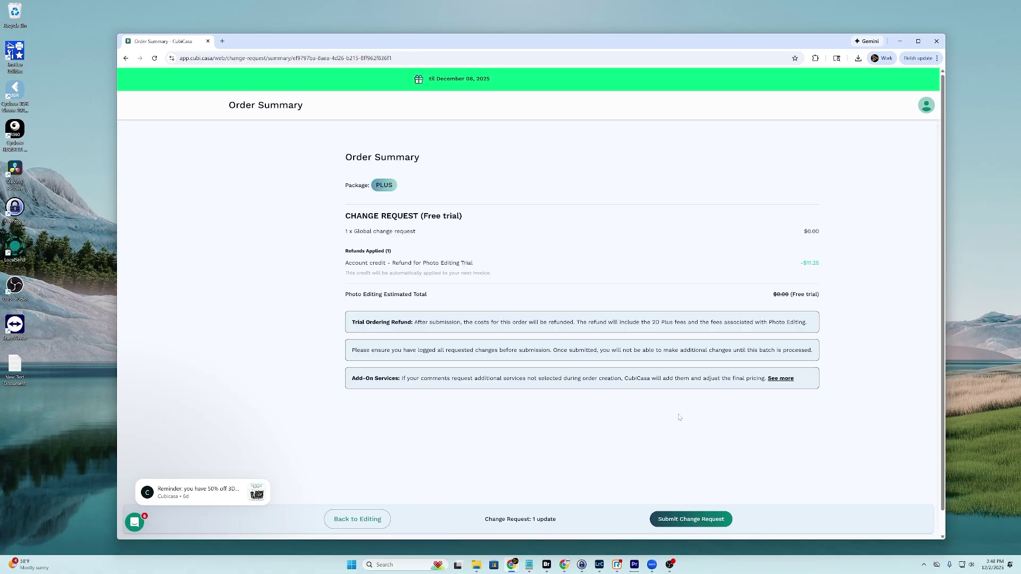
pyautogui.click(694, 519)
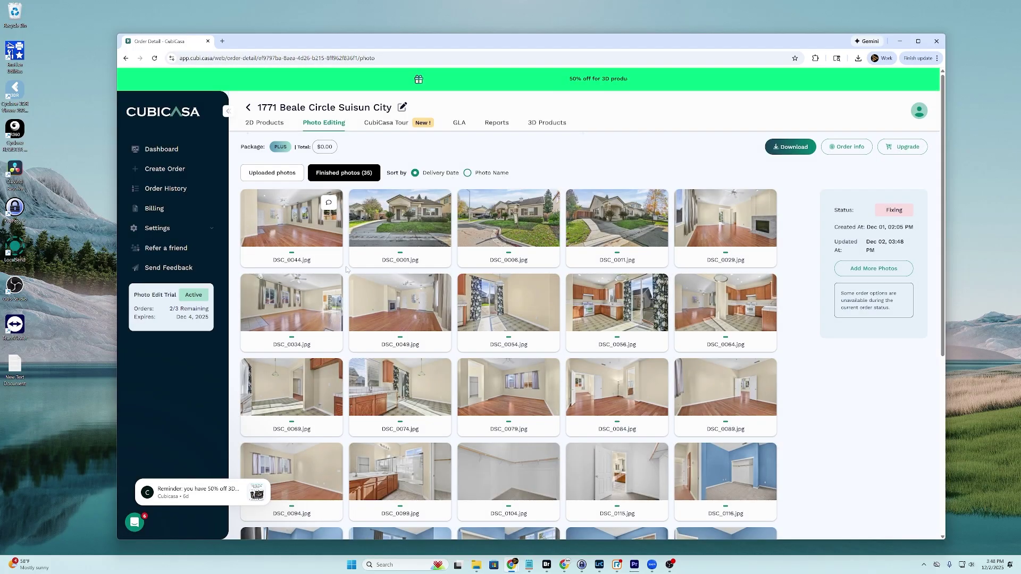
pyautogui.click(166, 188)
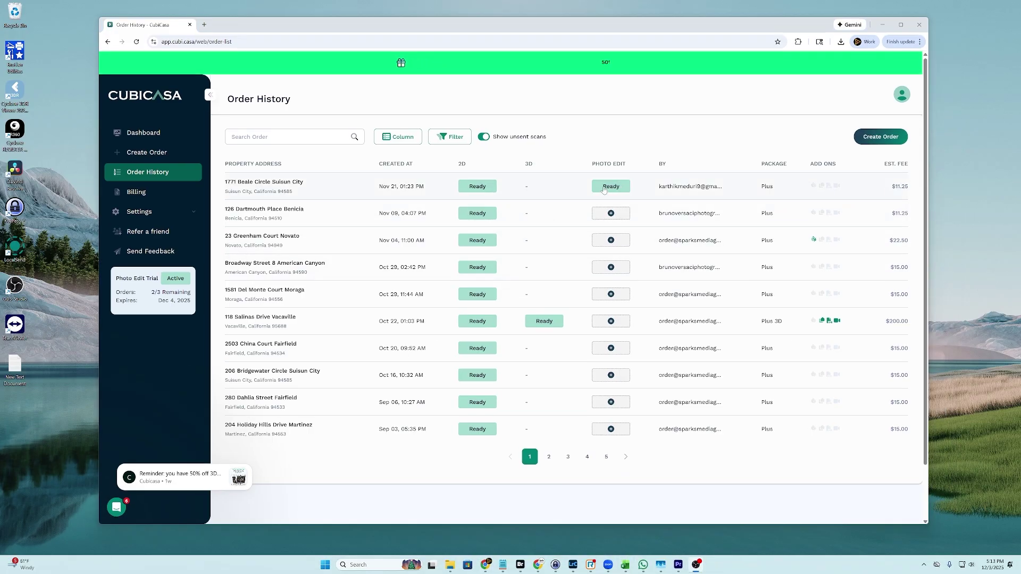
pyautogui.click(604, 188)
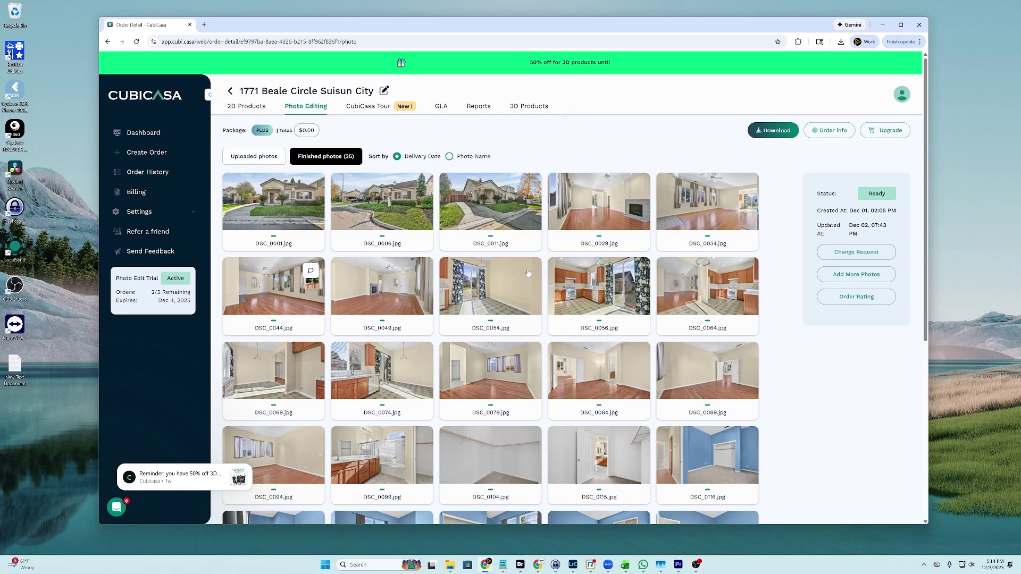
pyautogui.click(259, 287)
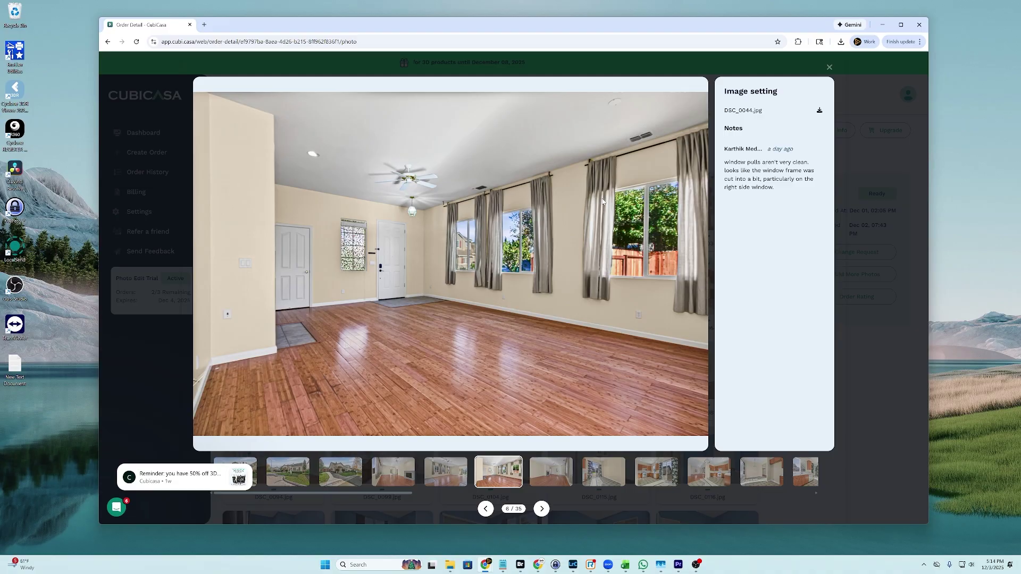
pyautogui.click(830, 68)
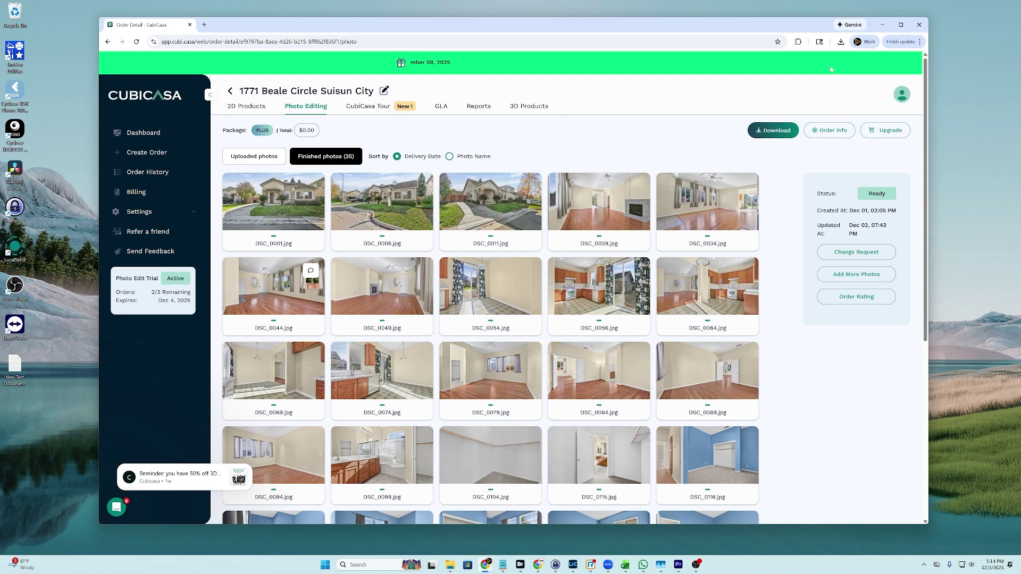
# Download only Print version photos, excluding JPG, Floor plan images, Show dimensions and Property data
pyautogui.click(779, 131)
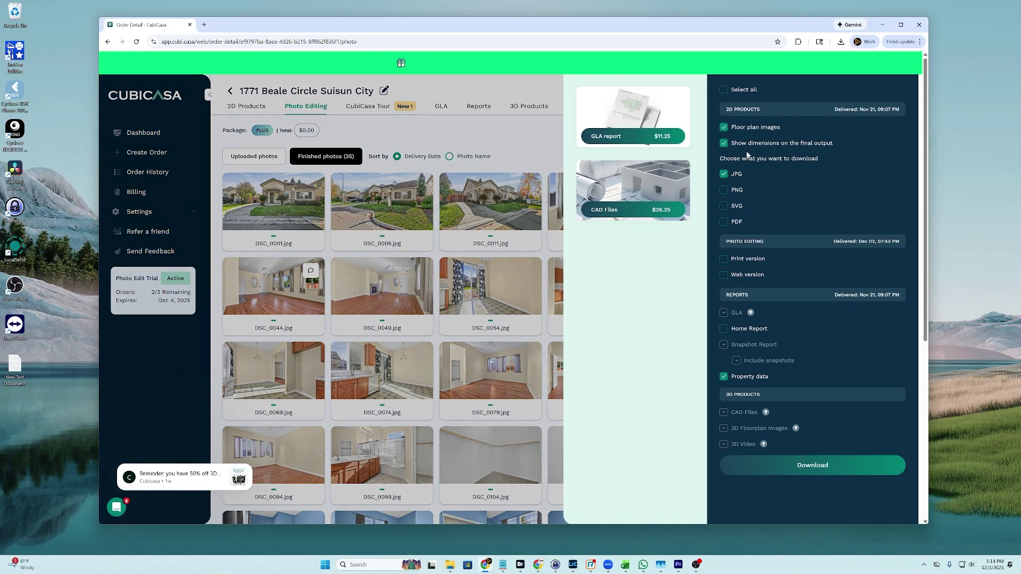
pyautogui.click(725, 259)
pyautogui.click(721, 175)
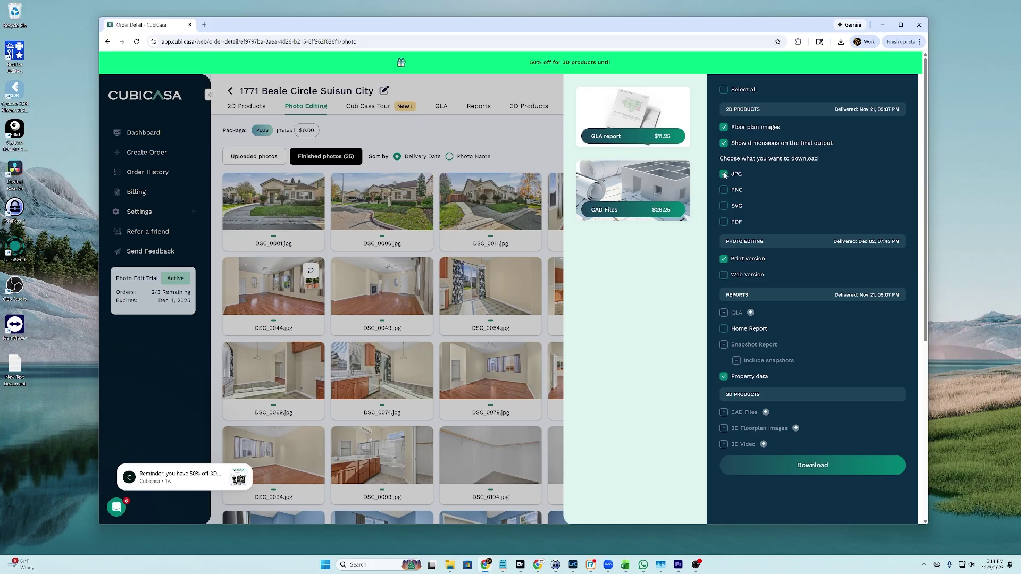
pyautogui.click(724, 128)
pyautogui.click(724, 143)
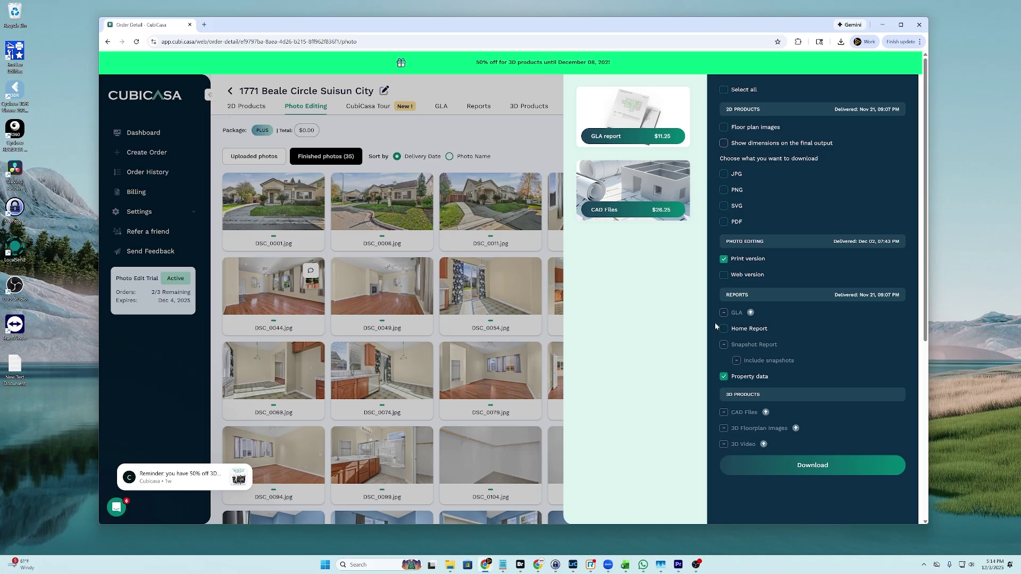
pyautogui.click(723, 377)
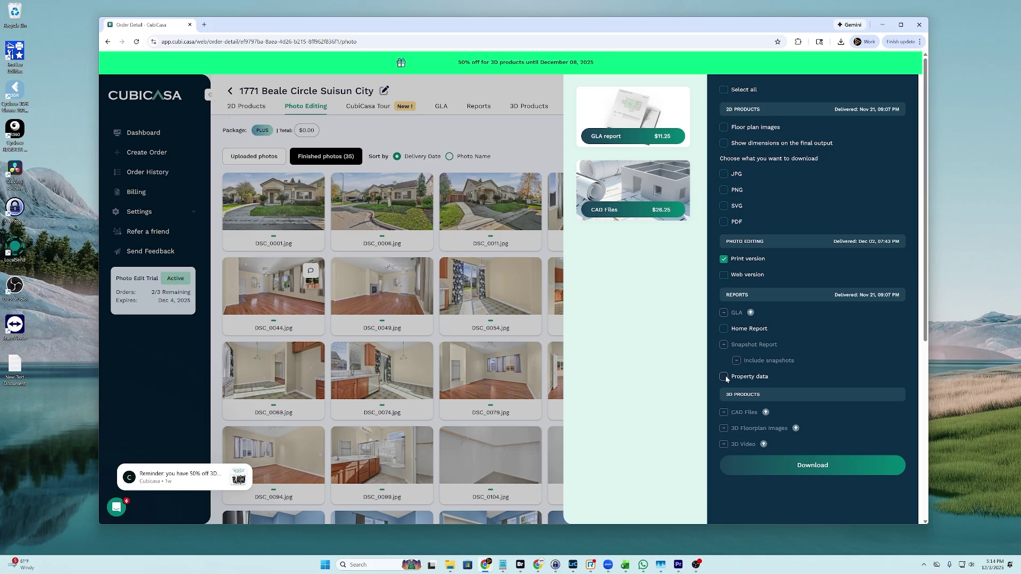
pyautogui.click(821, 466)
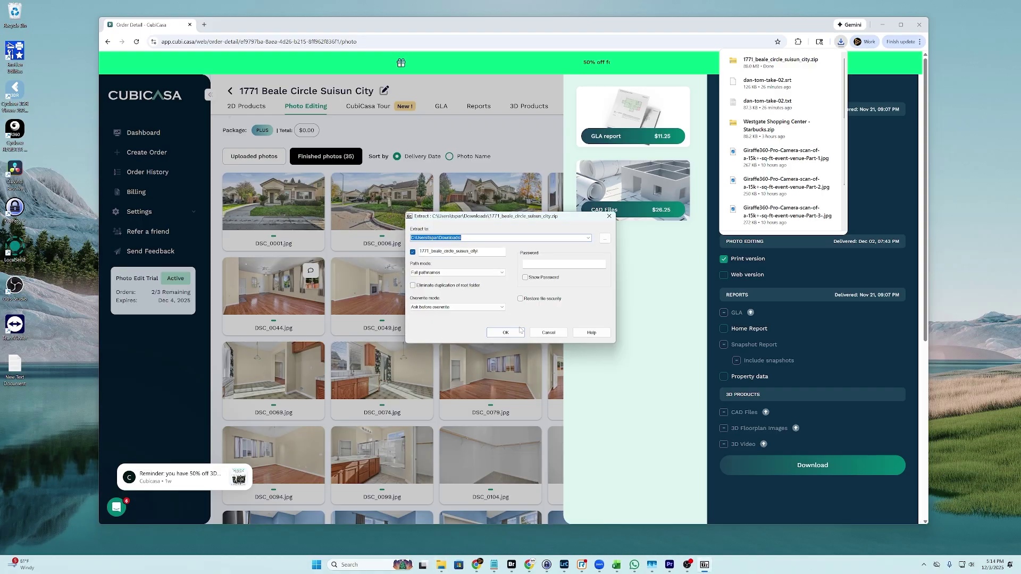
pyautogui.click(517, 333)
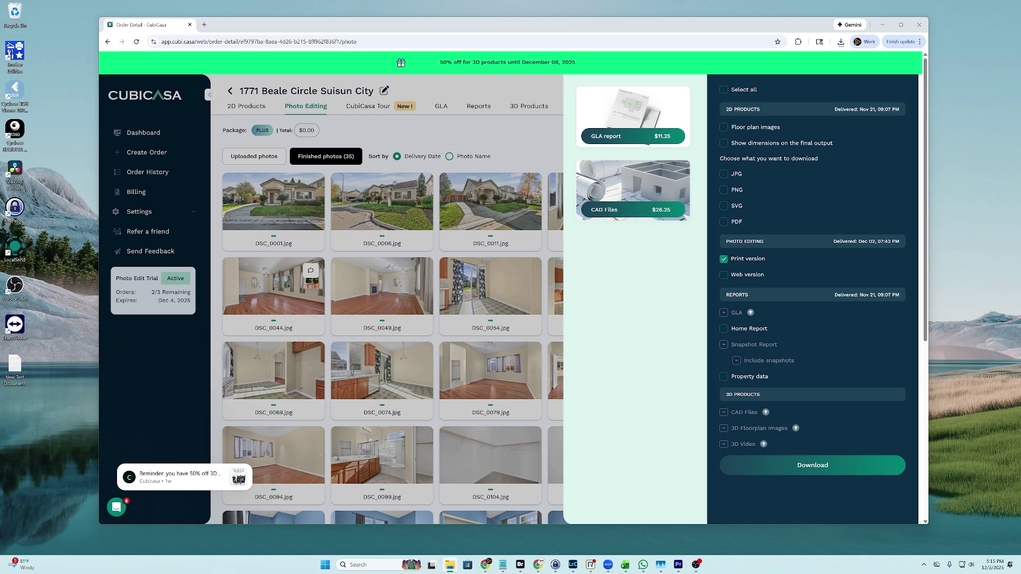
pyautogui.moveTo(32, 109); pyautogui.dragTo(374, 94)
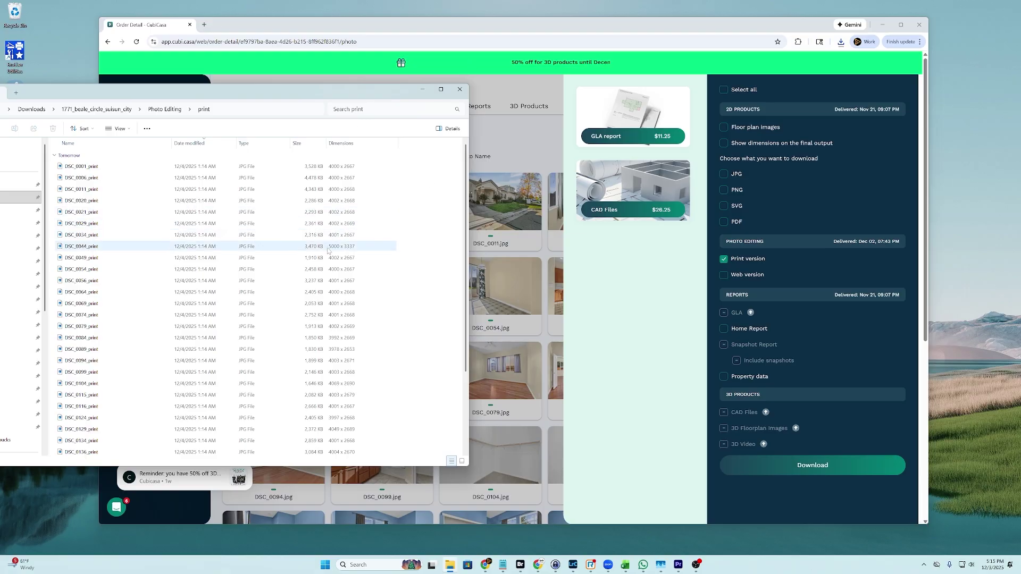
# Page through the print photos in Photos from DSC_0001_print to DSC_0069_print
pyautogui.click(109, 167)
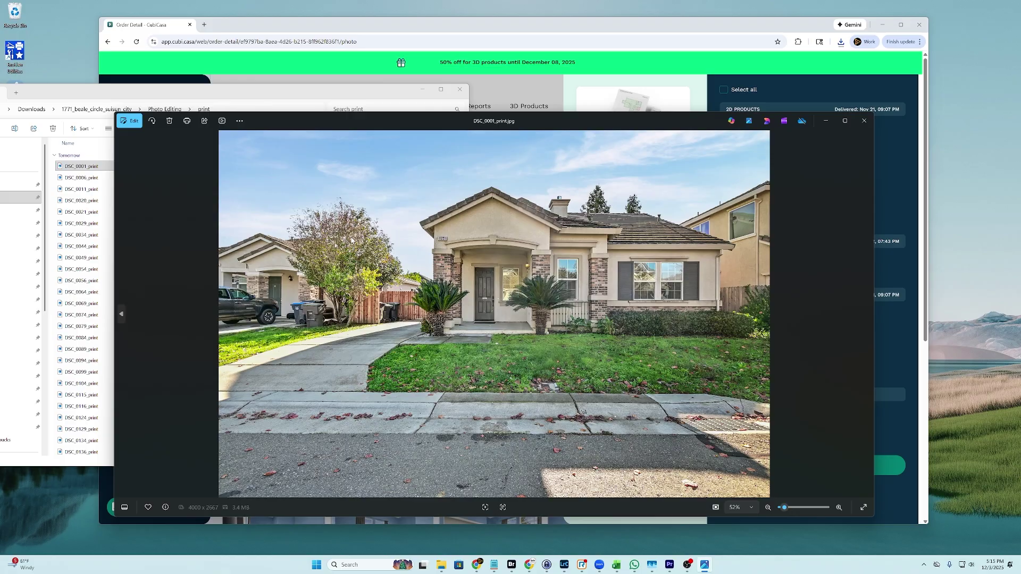
pyautogui.press('Right')
pyautogui.press('Right')
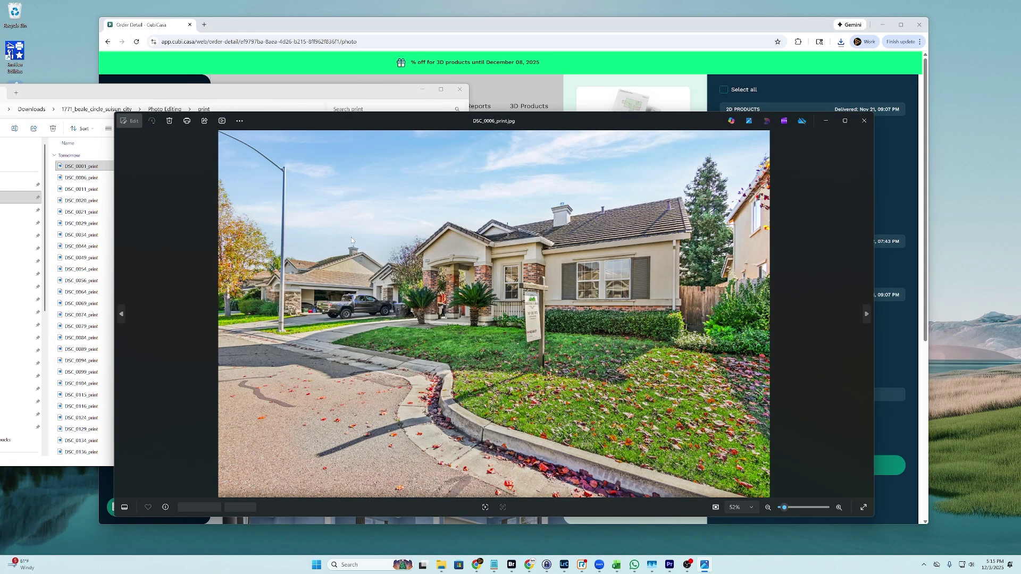
pyautogui.press('Right')
pyautogui.press('Right')
pyautogui.press('Right')
pyautogui.press('Right')
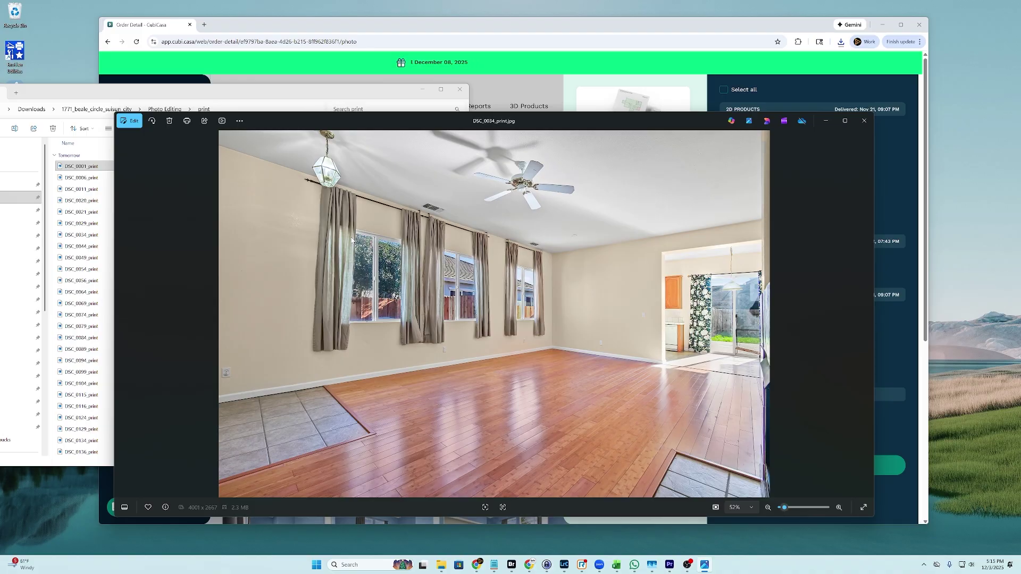
pyautogui.press('Right')
pyautogui.press('Right')
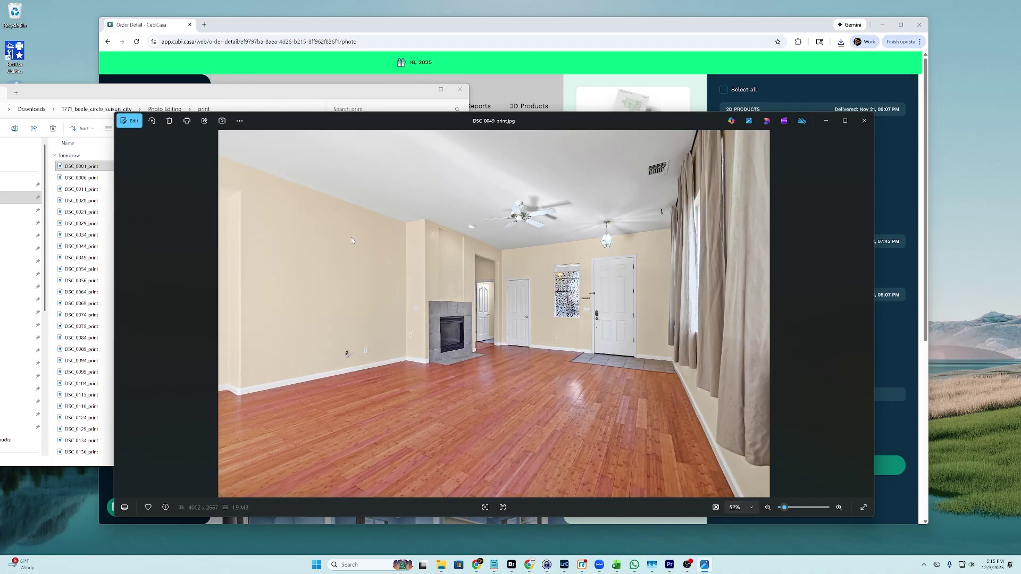
pyautogui.press('Right')
pyautogui.press('Right')
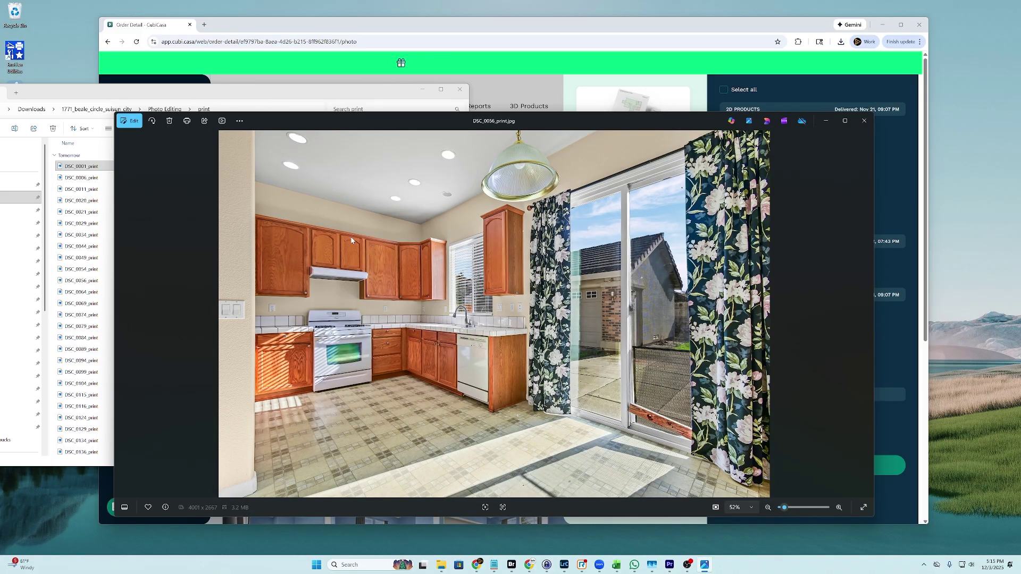
pyautogui.press('Right')
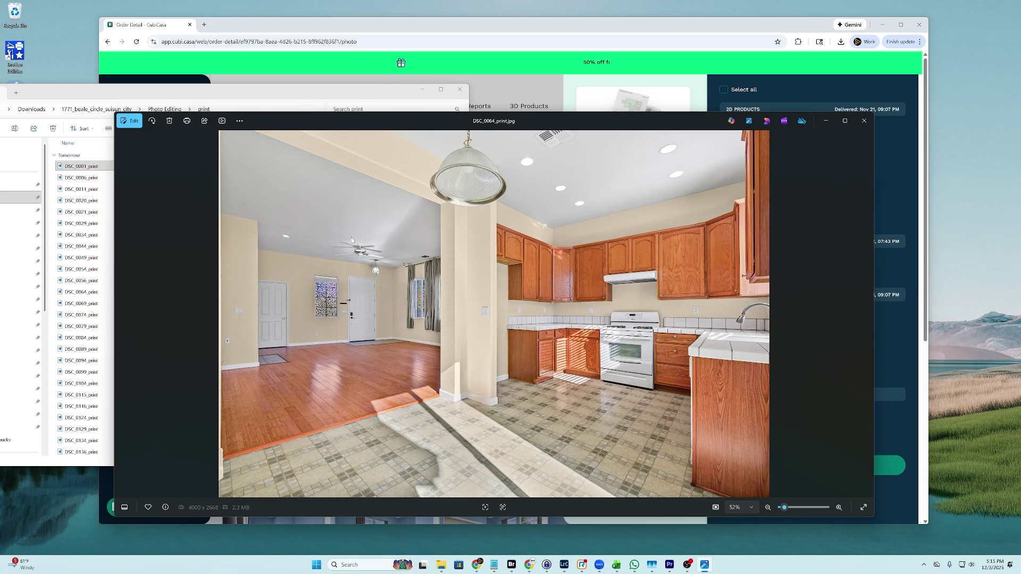
pyautogui.press('Right')
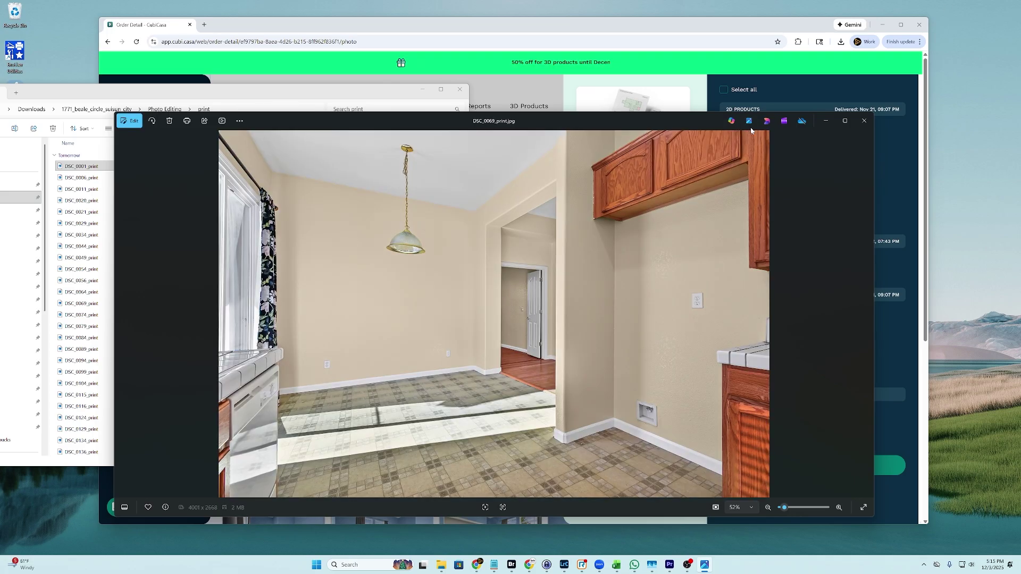
# Close the Photos viewer and minimize the print folder window
pyautogui.click(864, 120)
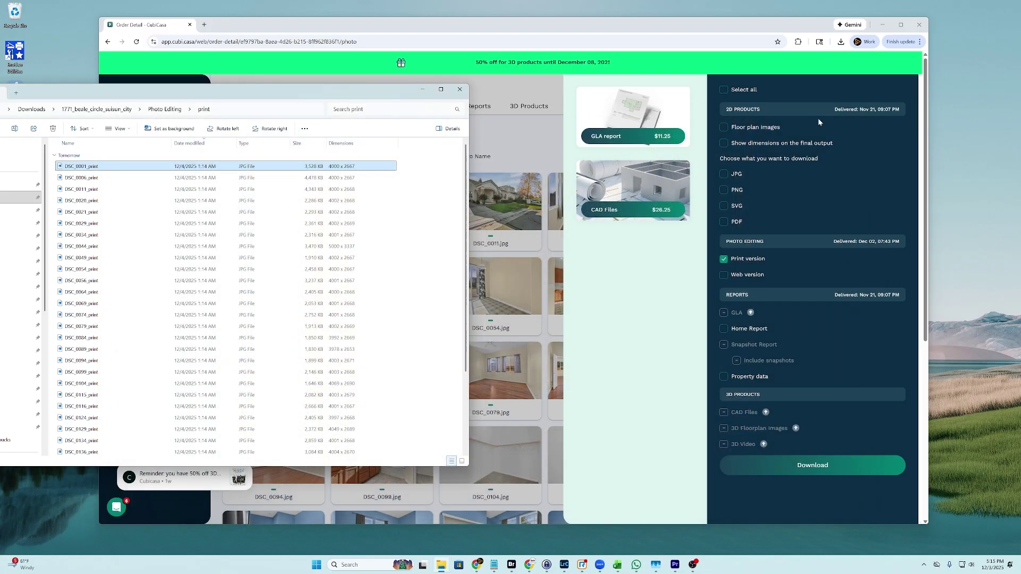
pyautogui.click(423, 89)
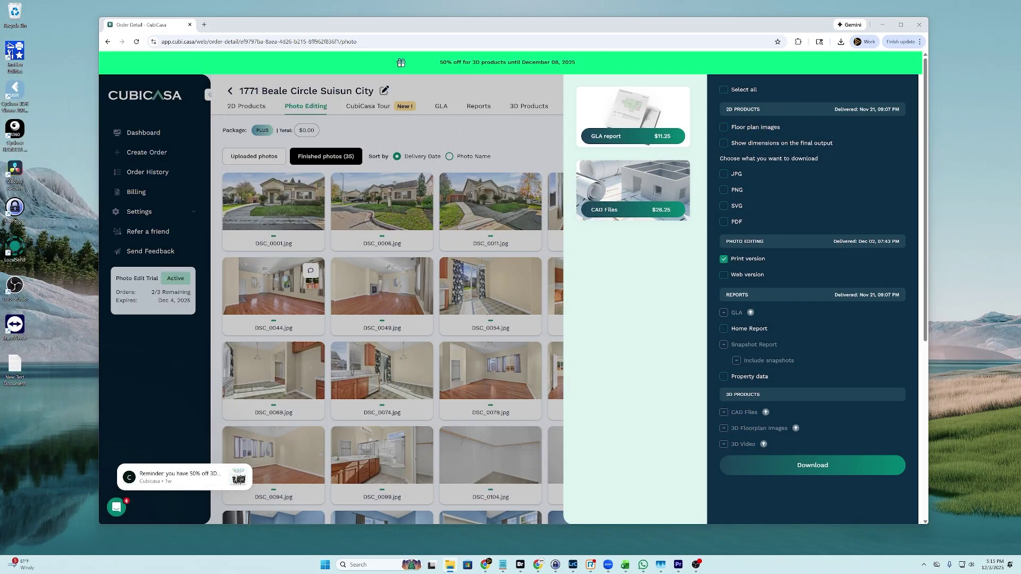